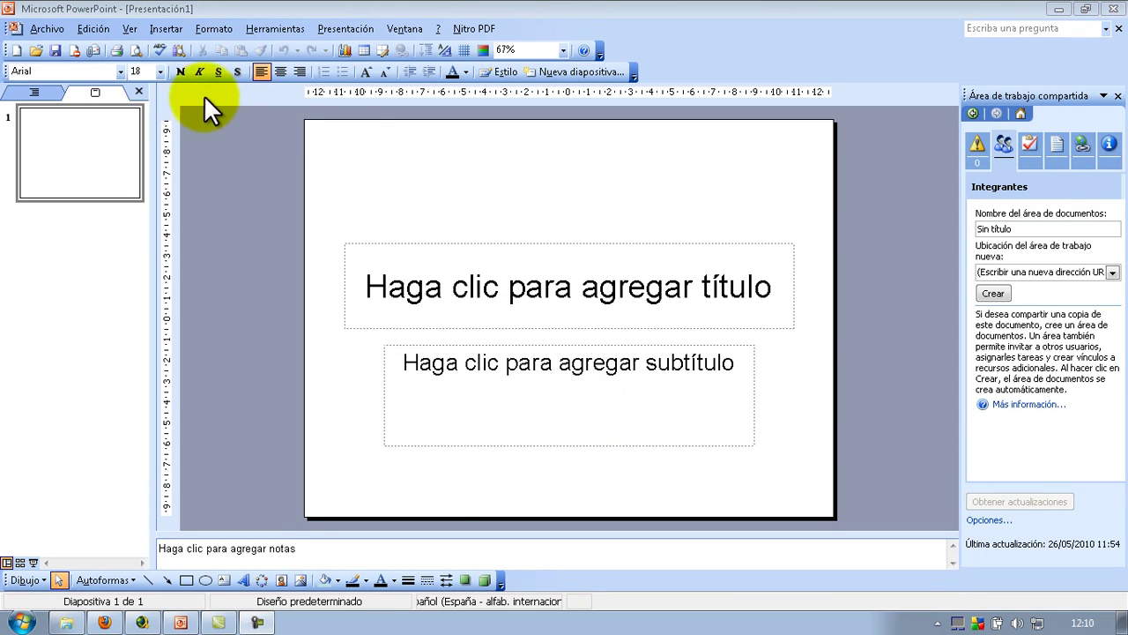
Insert the fotos-graciosas dog-and-kitten picture from the Mis imágenes folder onto slide 1.
left_click(298, 577)
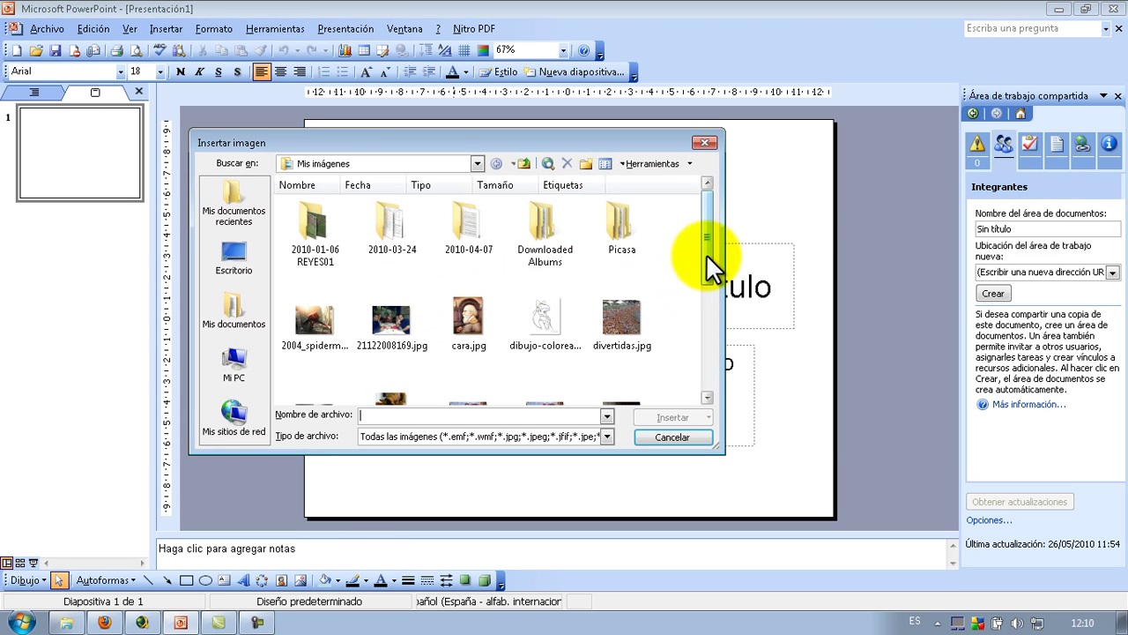
left_click_drag(707, 253, 705, 319)
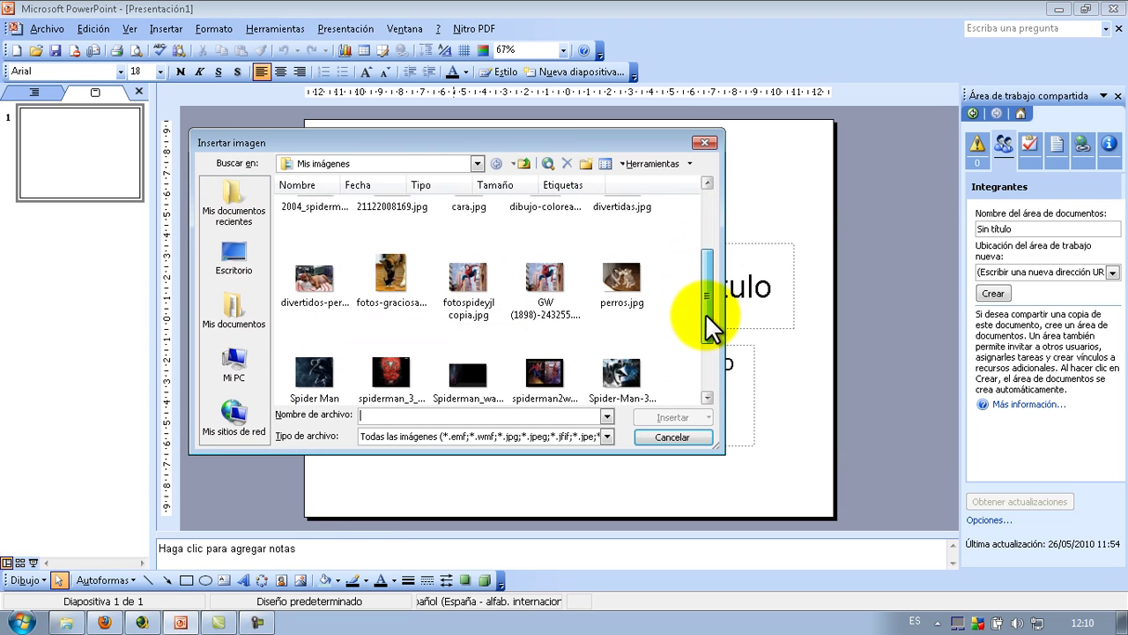
double_click(396, 254)
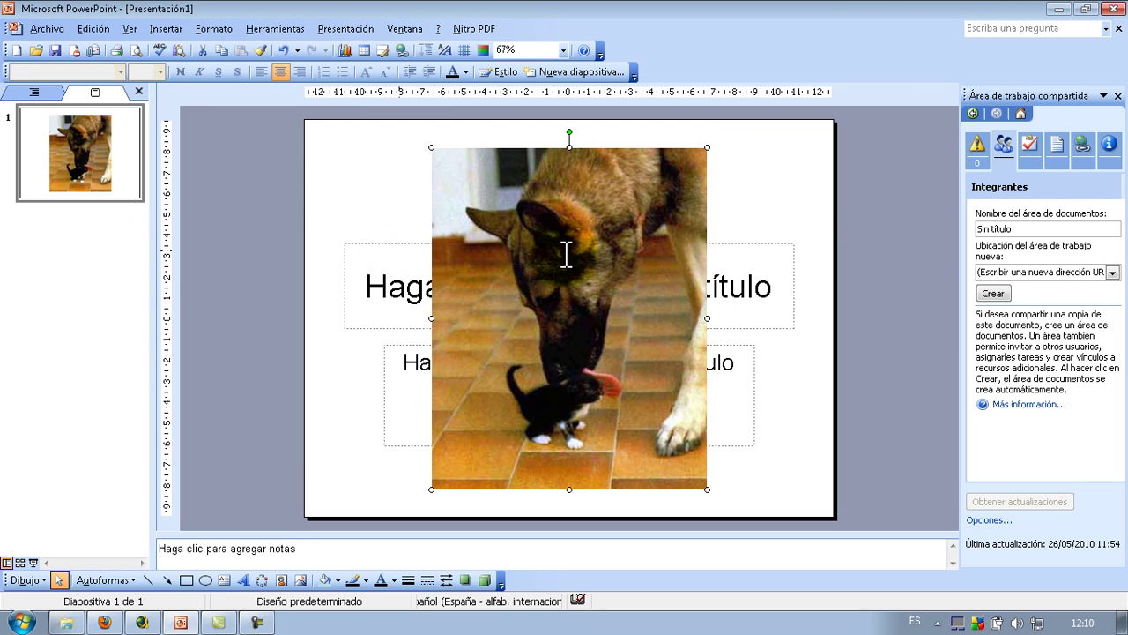
Move the dog-and-kitten photo top-left, enlarge it to full slide height, and centre it horizontally.
left_click_drag(555, 176, 428, 148)
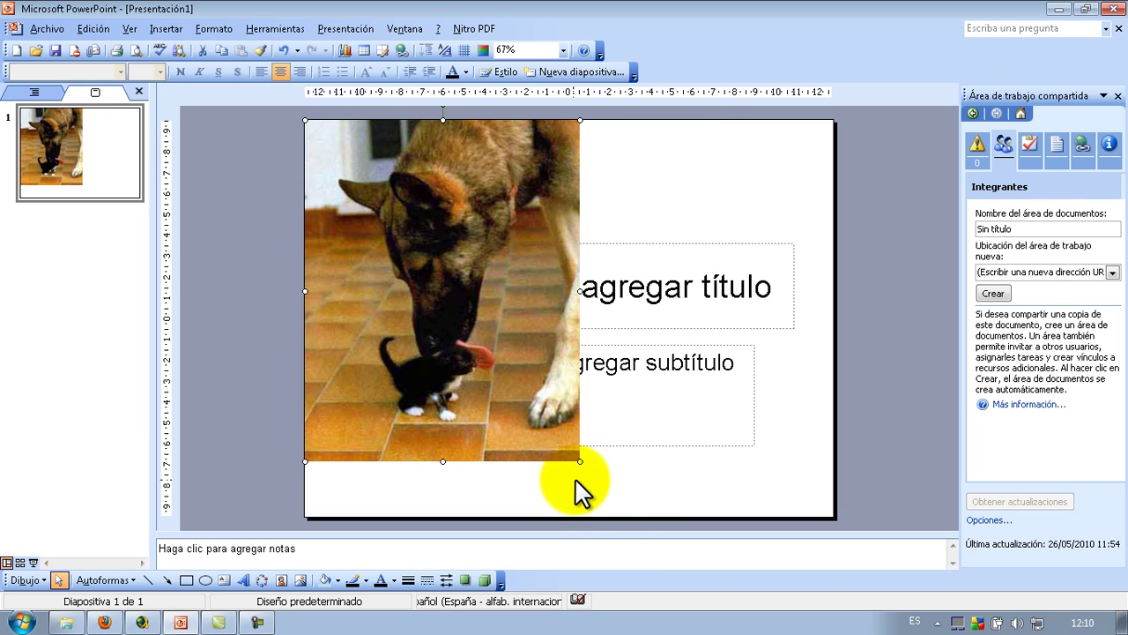
left_click_drag(579, 460, 623, 474)
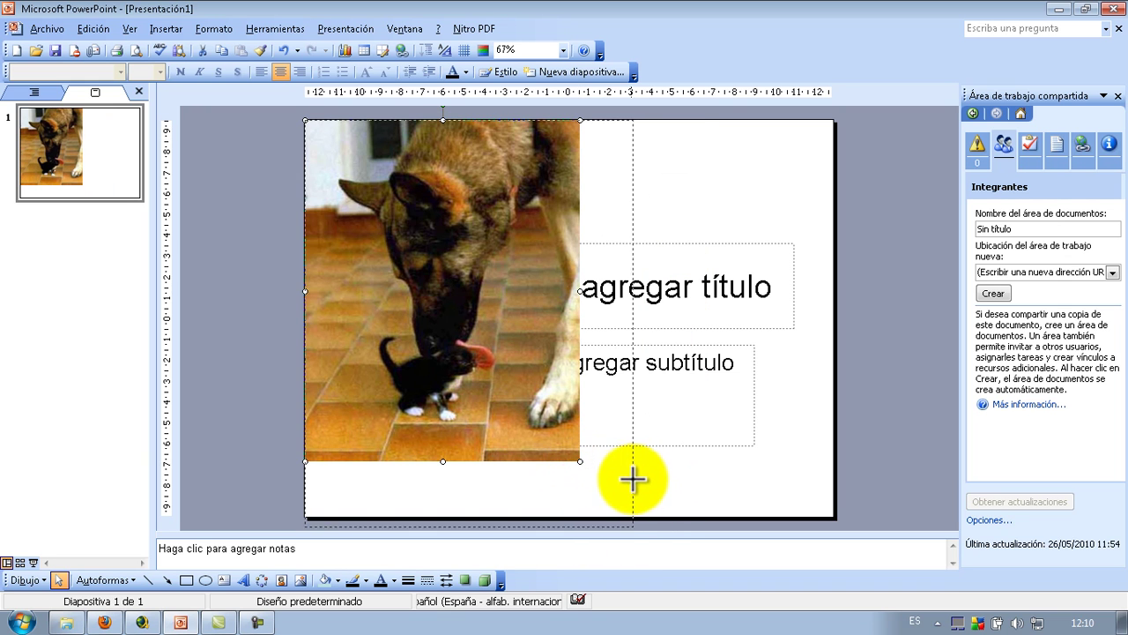
left_click_drag(529, 428, 615, 428)
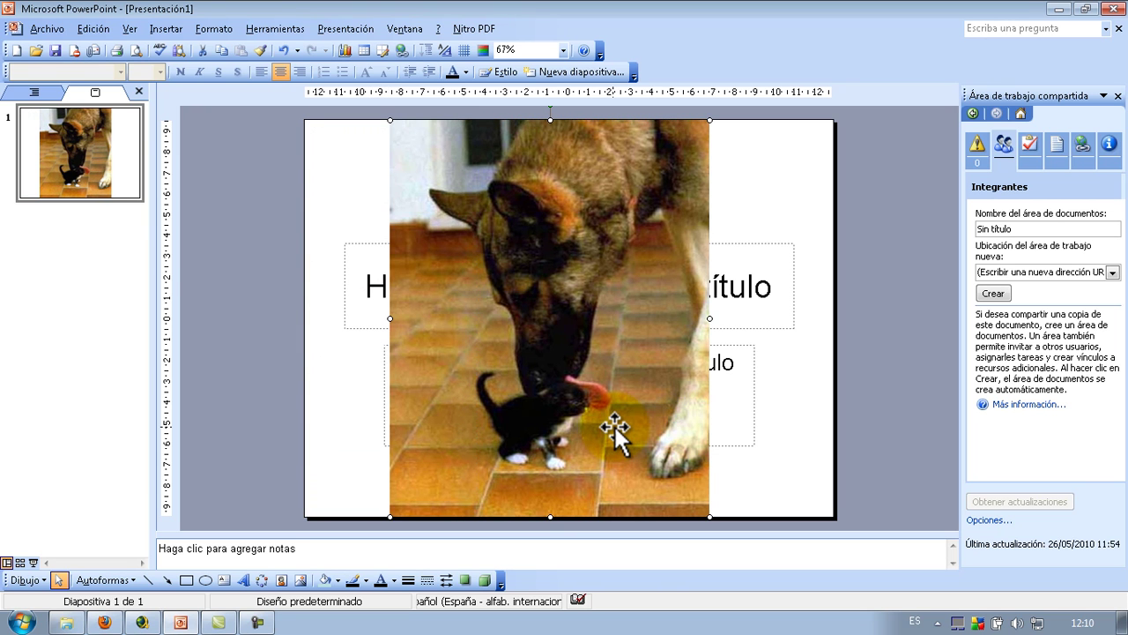
left_click(330, 205)
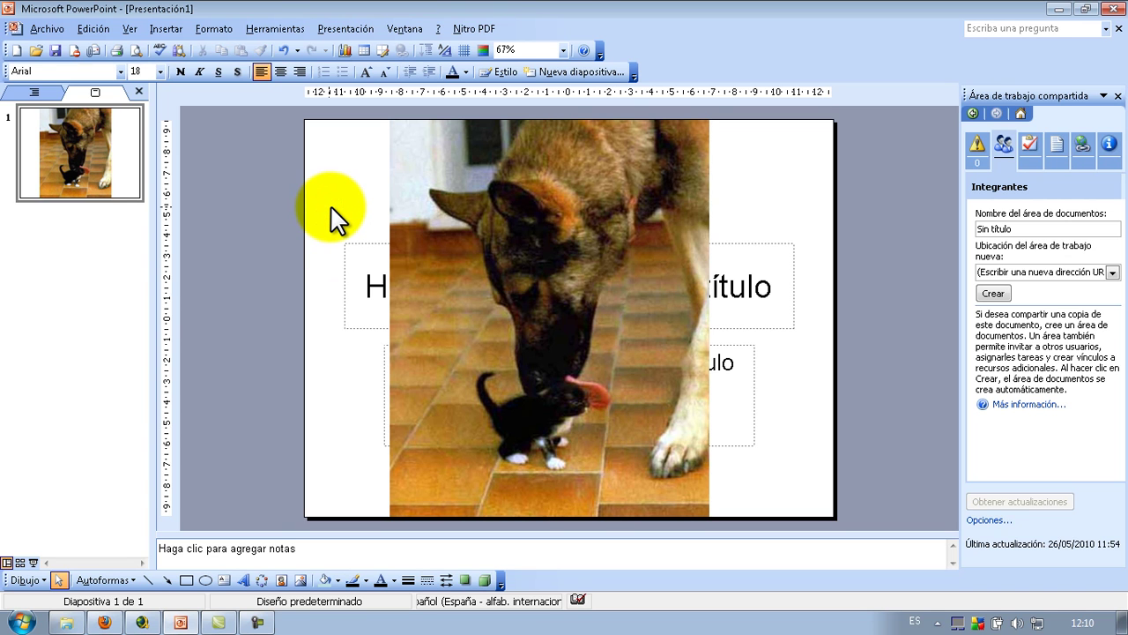
Apply a solid black background fill to slide 1 through Formato > Fondo.
left_click(213, 25)
left_click(229, 98)
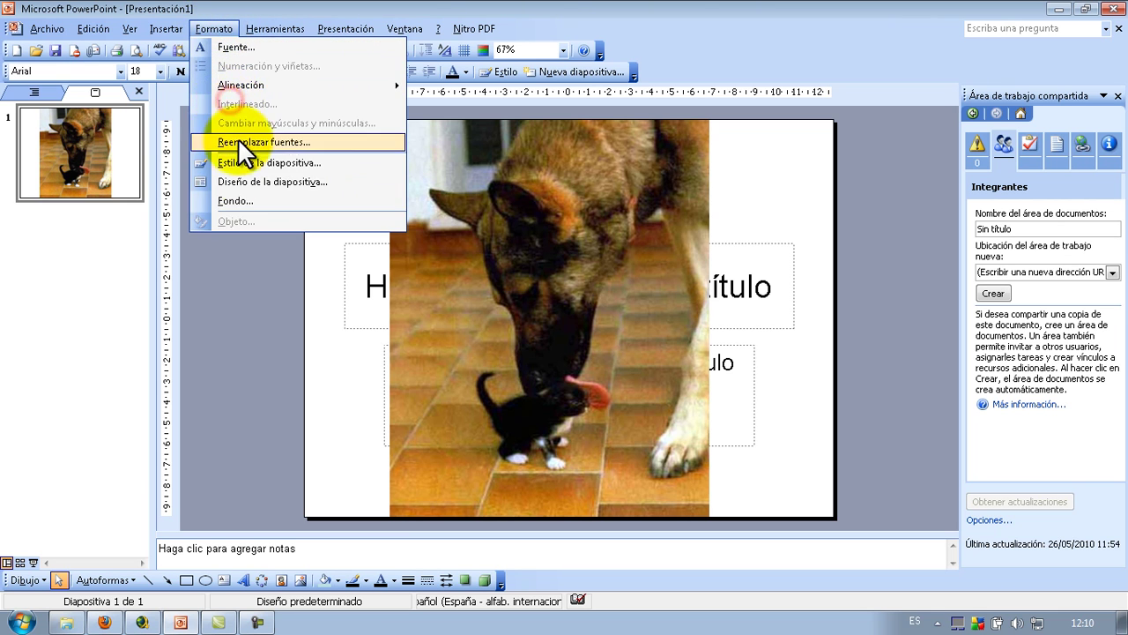
left_click(249, 199)
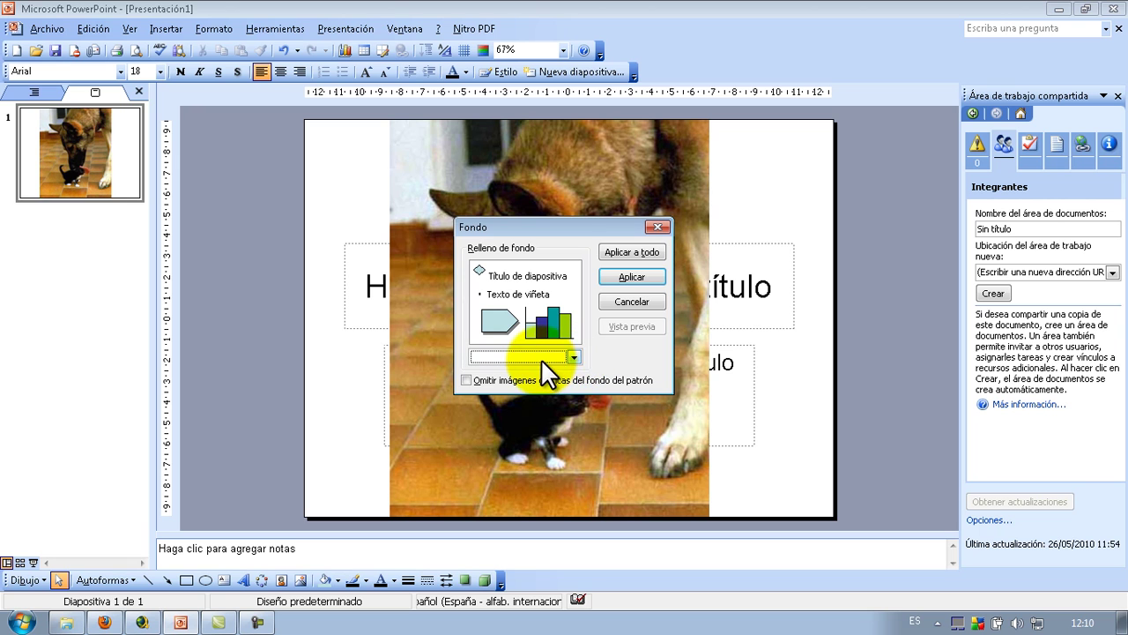
left_click(573, 356)
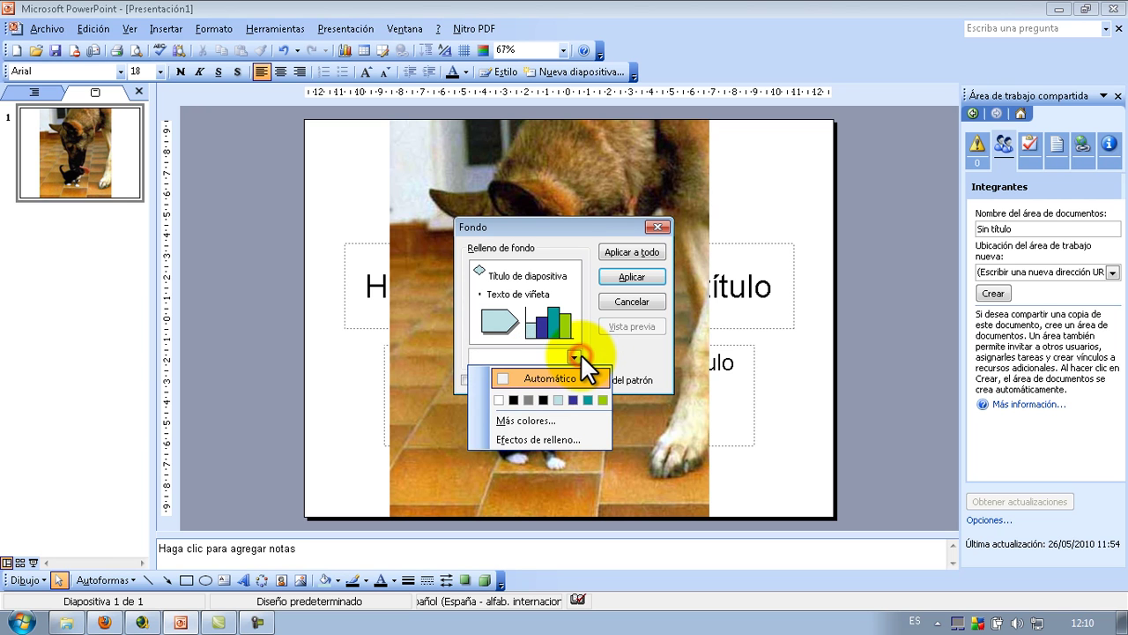
left_click(514, 399)
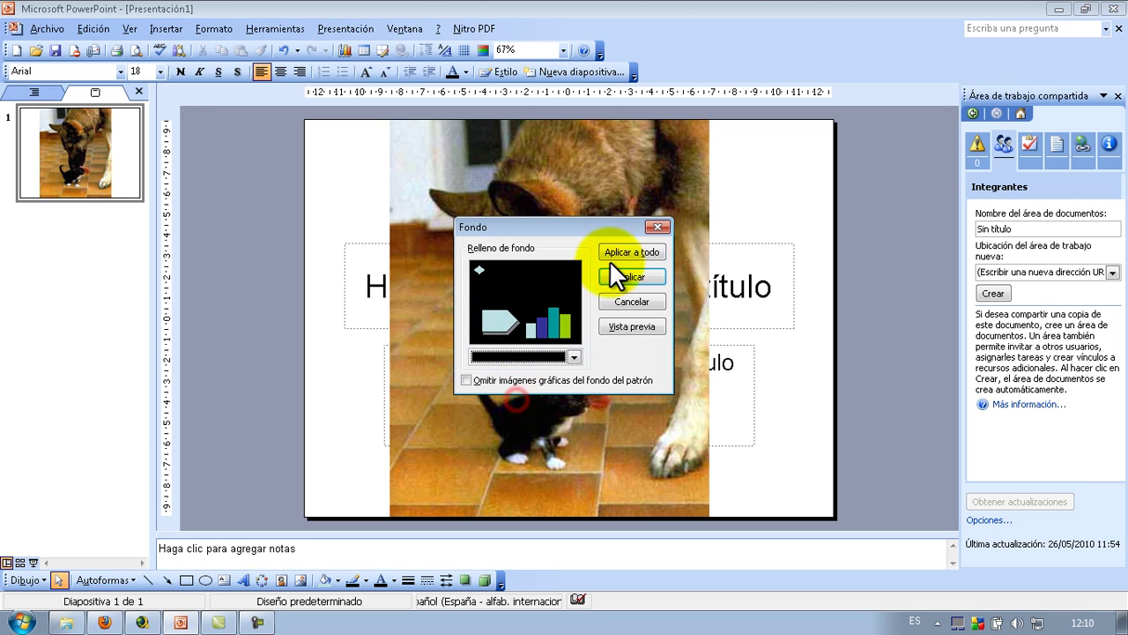
left_click(627, 278)
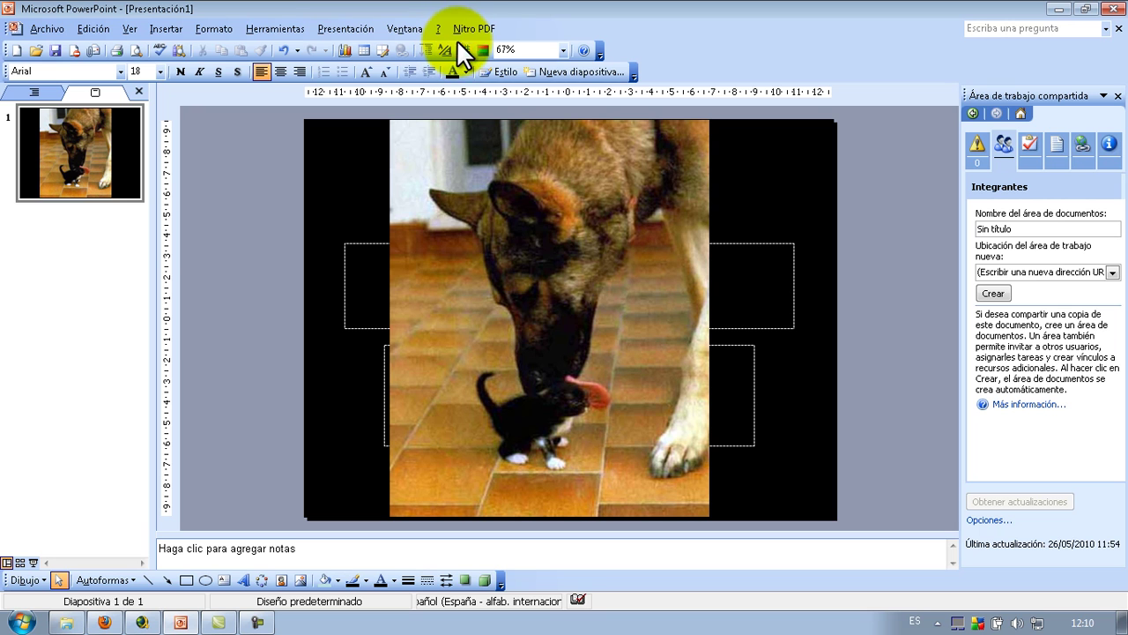
Draw a light-blue oval callout (Llamada ovalada) beside the dog's head.
left_click(526, 227)
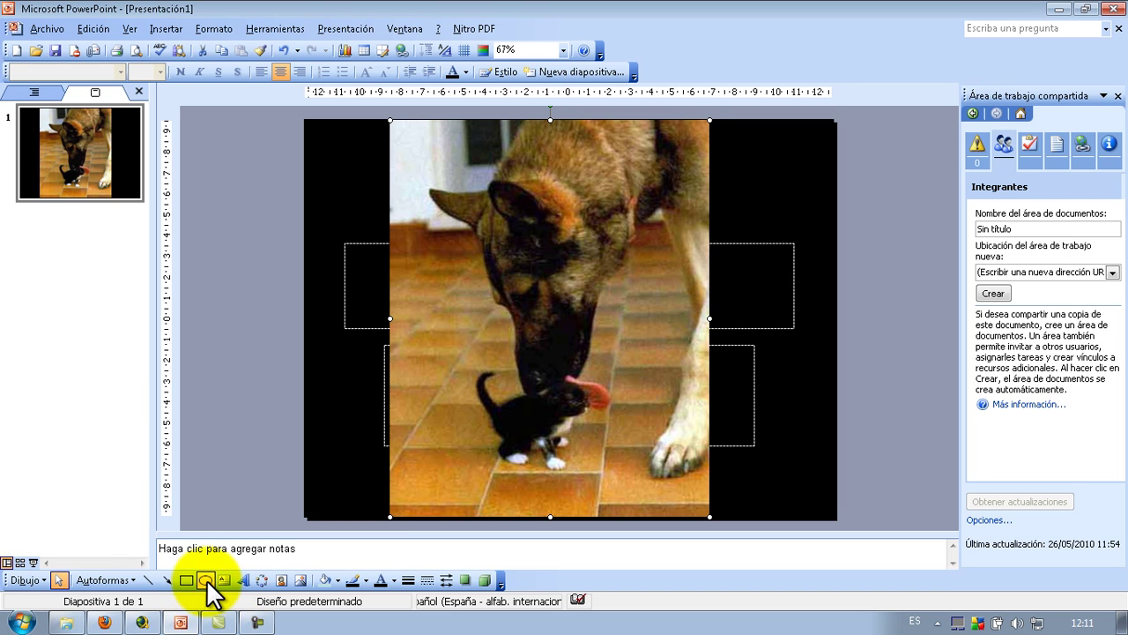
left_click(129, 580)
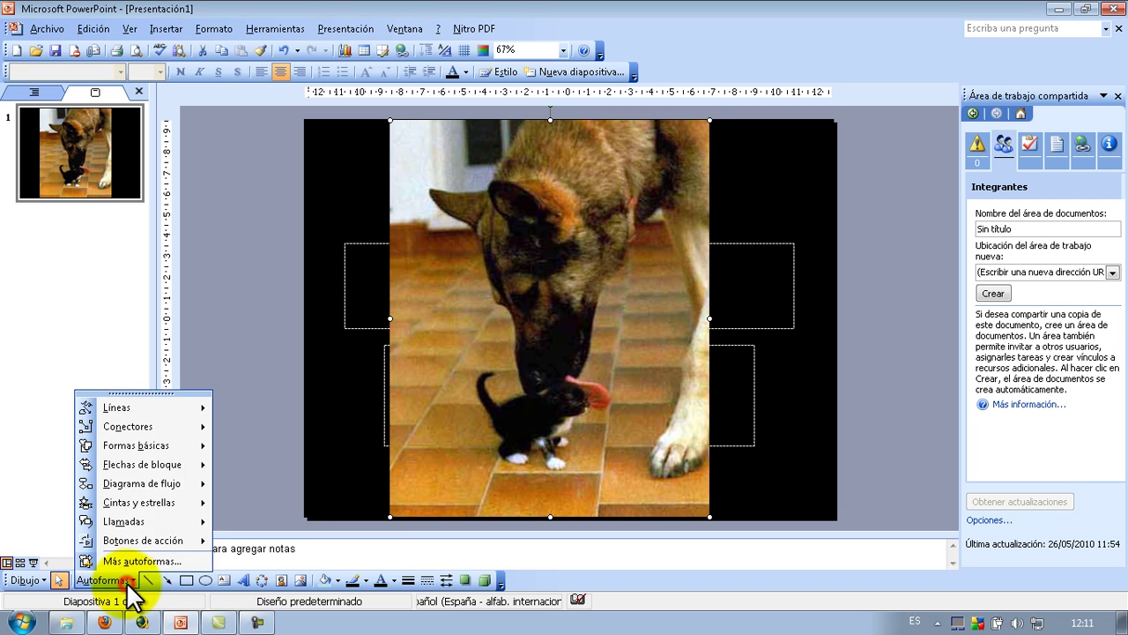
mouse_move(154, 524)
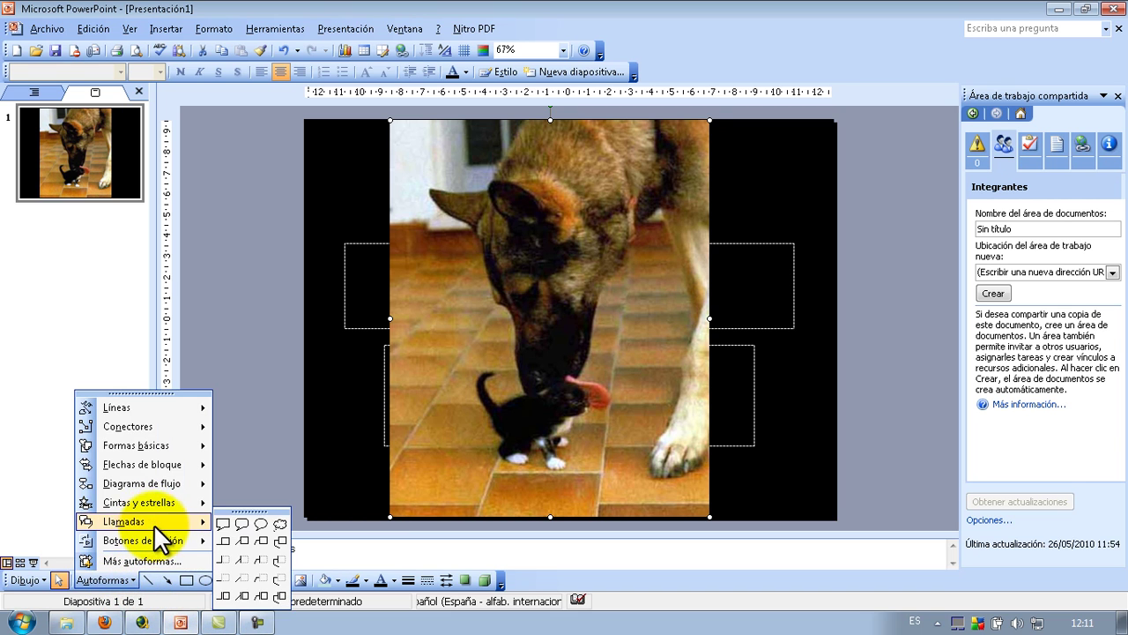
left_click(261, 525)
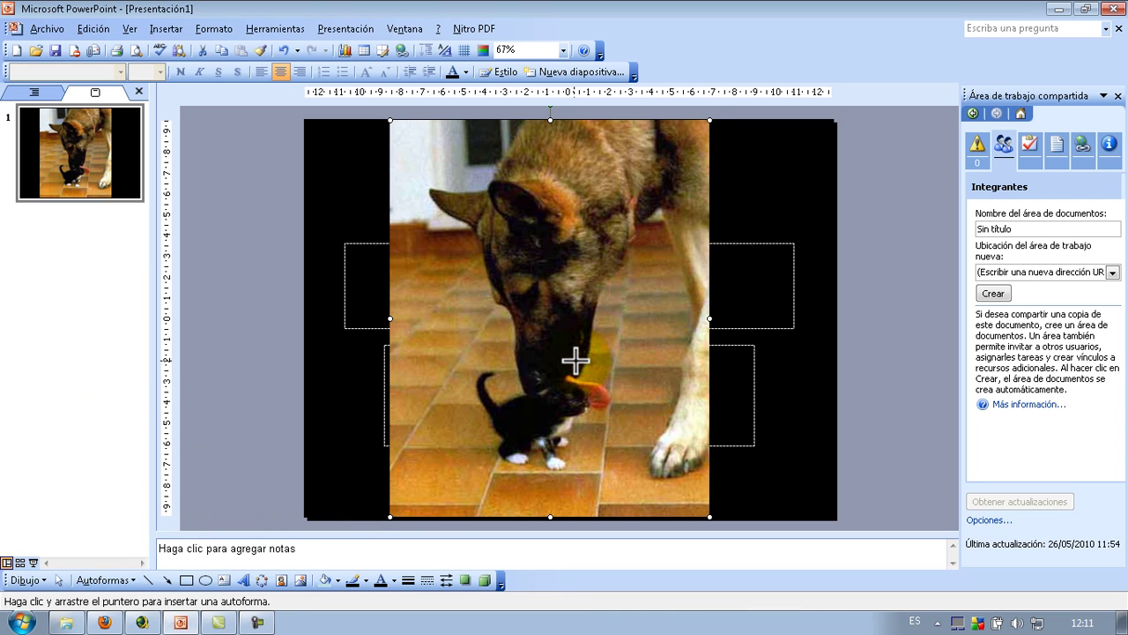
left_click_drag(575, 360, 743, 299)
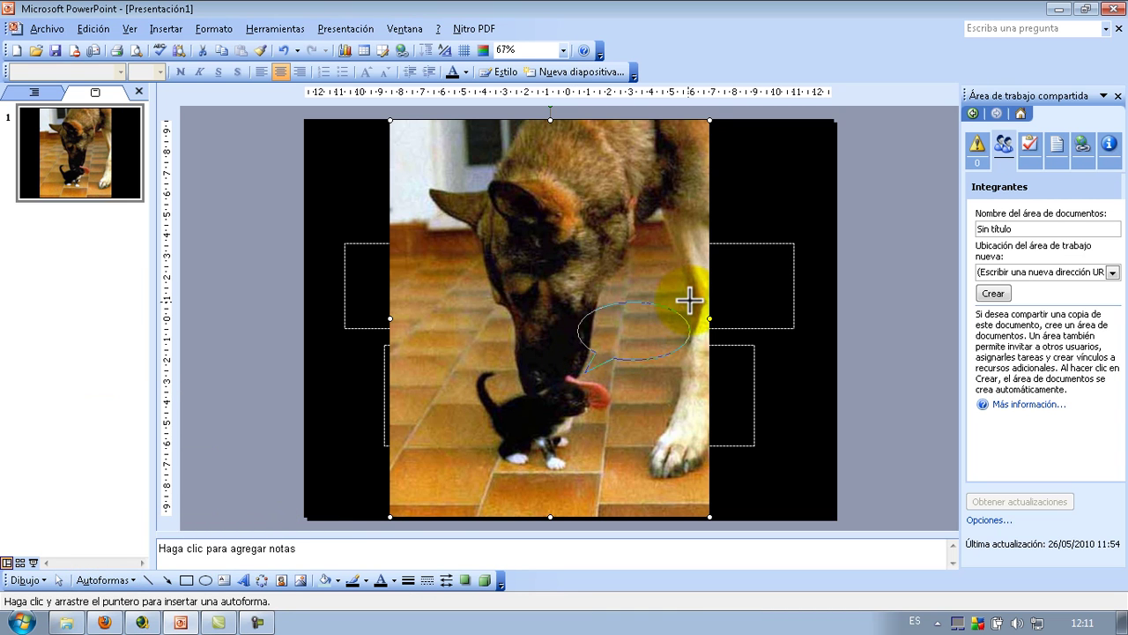
left_click_drag(742, 299, 763, 252)
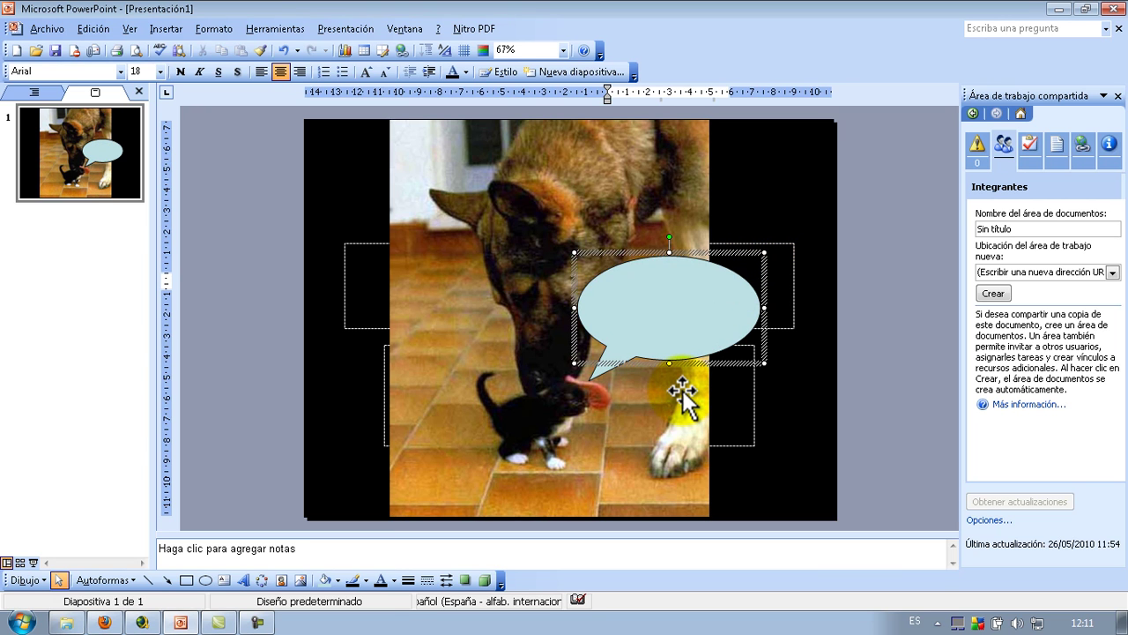
Type '¡¡¡Lindo gatito!!! ¡¡¡Lindo gatito!!!' and, on a new line, 'Te chupo porque estás un poco sucito...'.
type("¡Lindo gatito!!! ¡¡¡Lindo gatito!!!")
key("Return")
type("Techupo porque estás un poco")
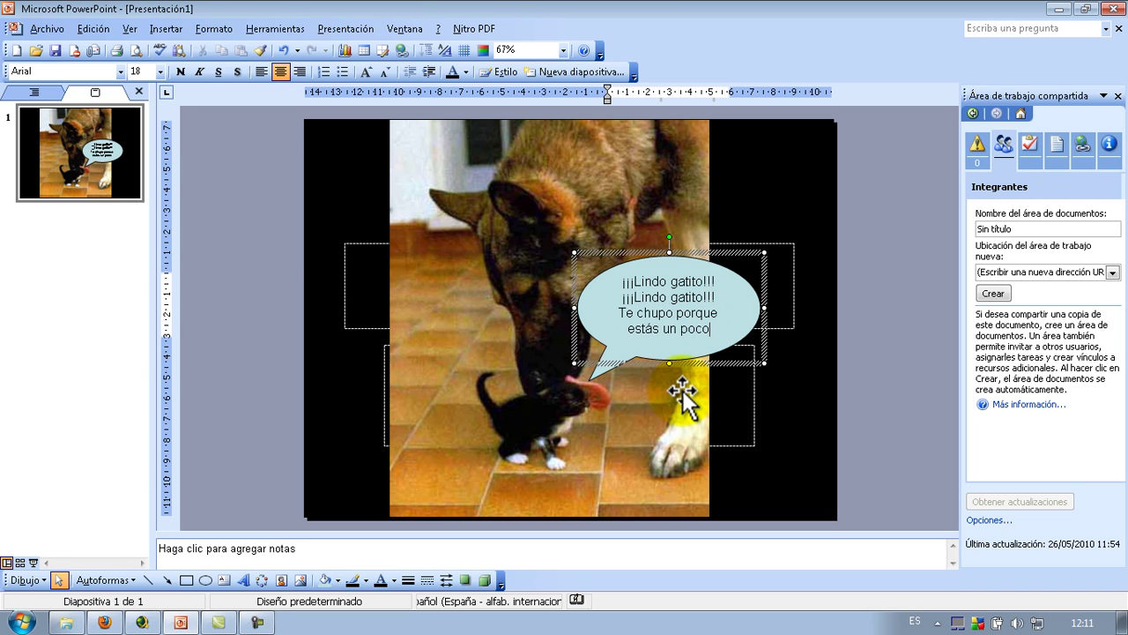
type(" sucio")
key("BackSpace")
type("to...")
left_click(406, 353)
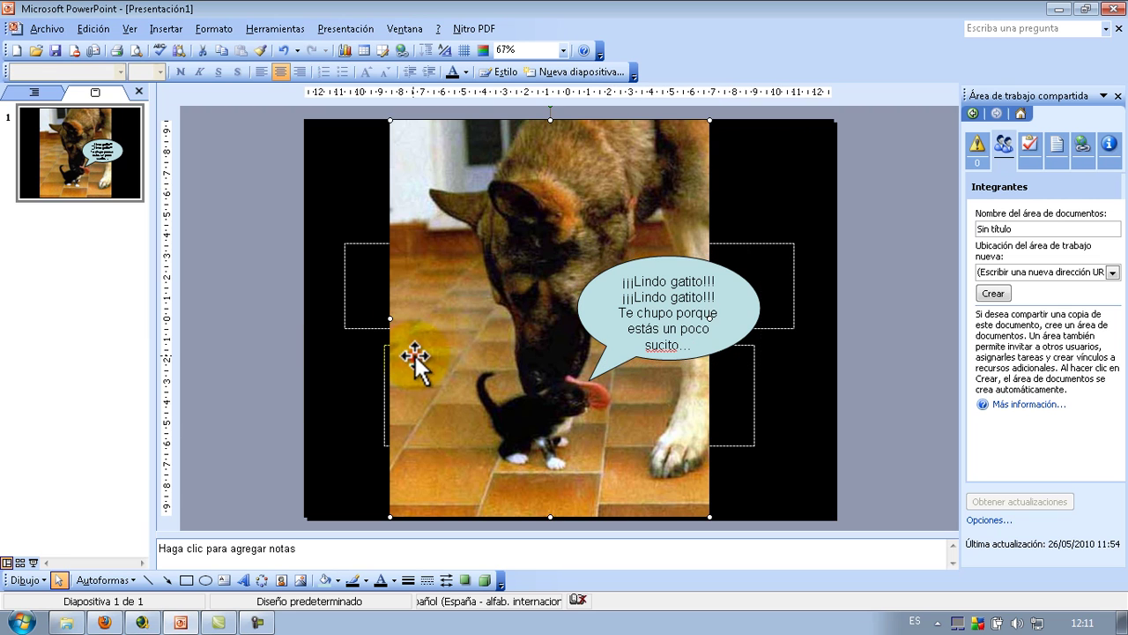
Draw a second oval callout left of the kitten, shift it left, and aim its tail at the tongue.
left_click(128, 581)
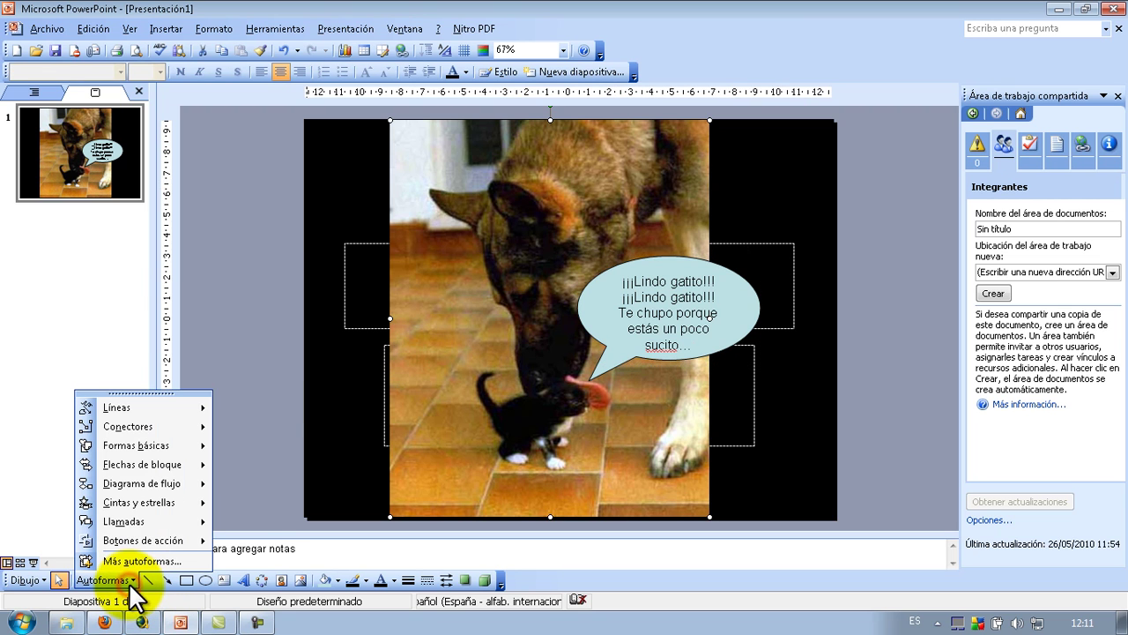
mouse_move(145, 520)
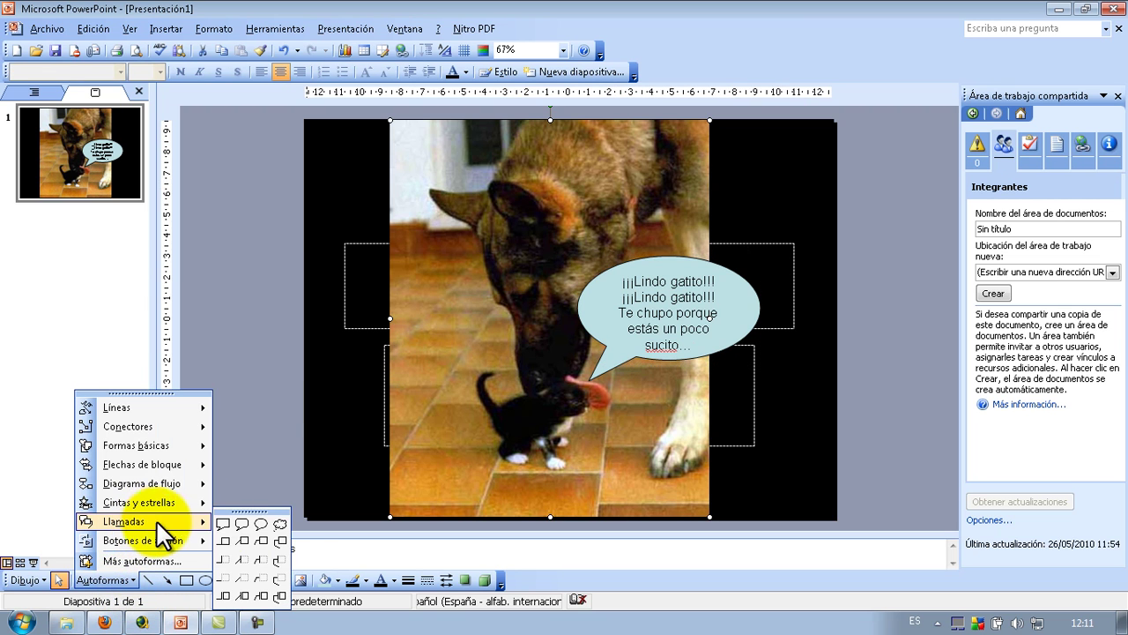
left_click(261, 522)
left_click_drag(554, 424, 417, 294)
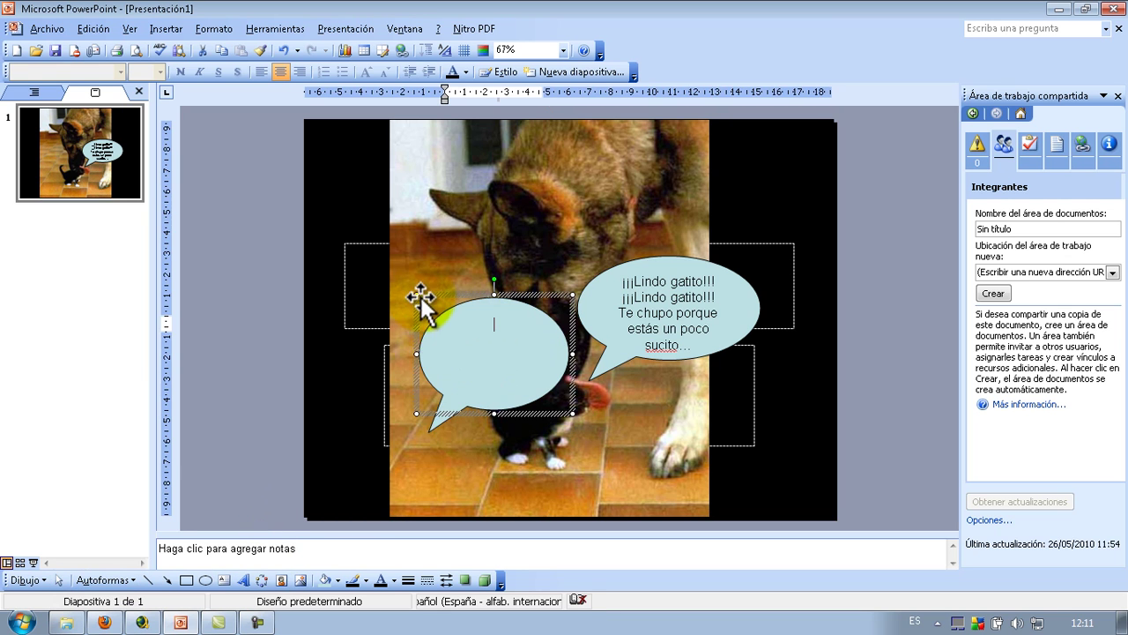
left_click(431, 428)
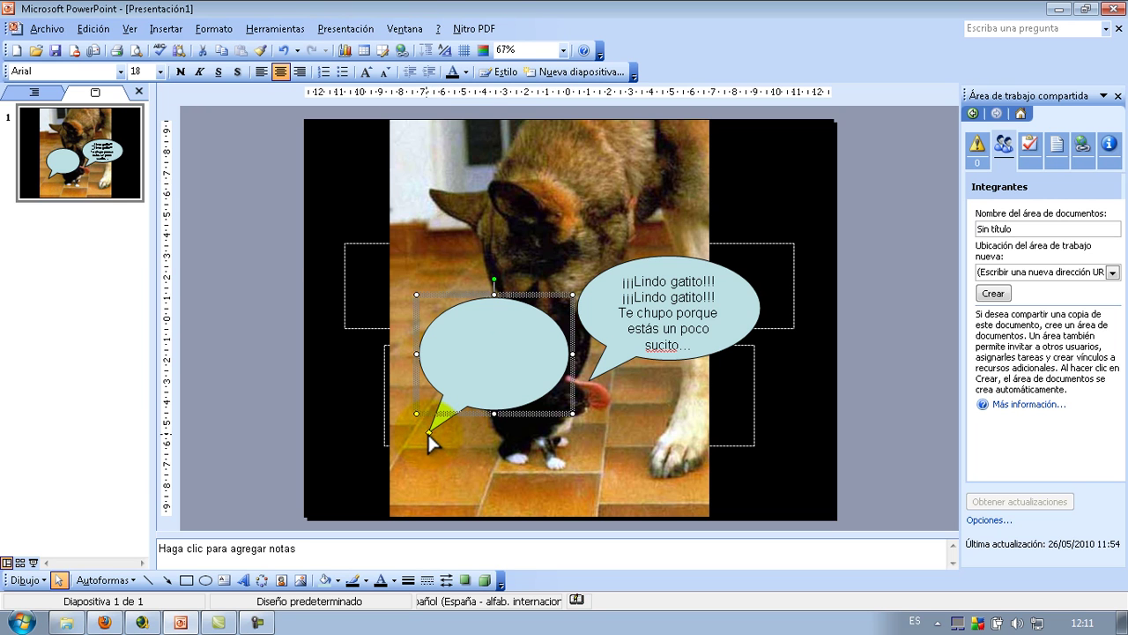
left_click_drag(427, 434, 584, 413)
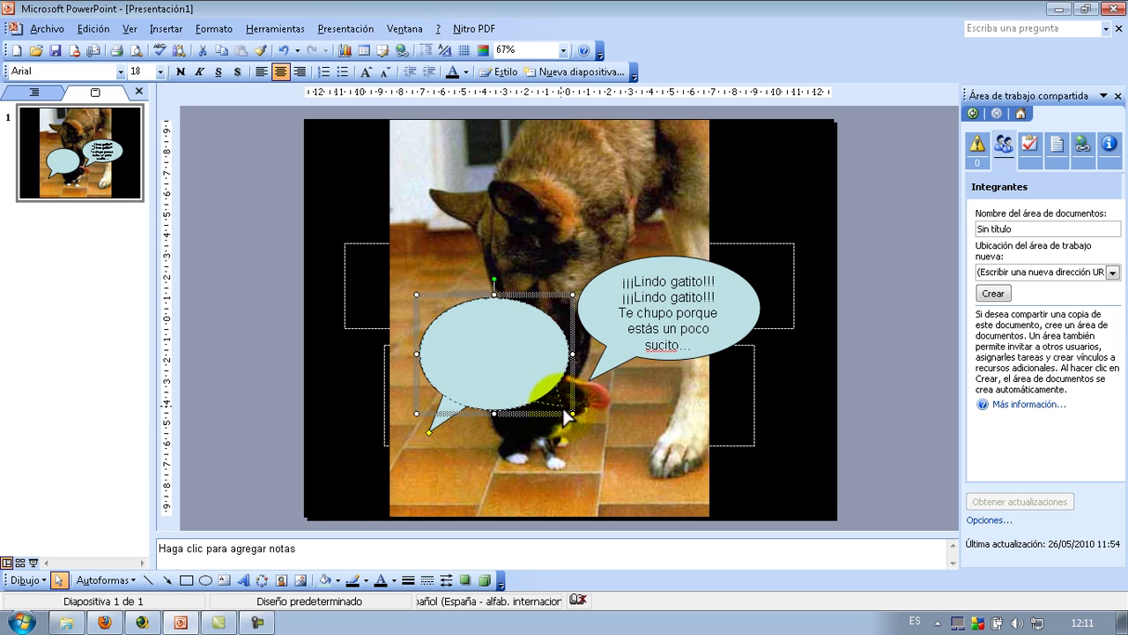
left_click_drag(503, 353, 470, 351)
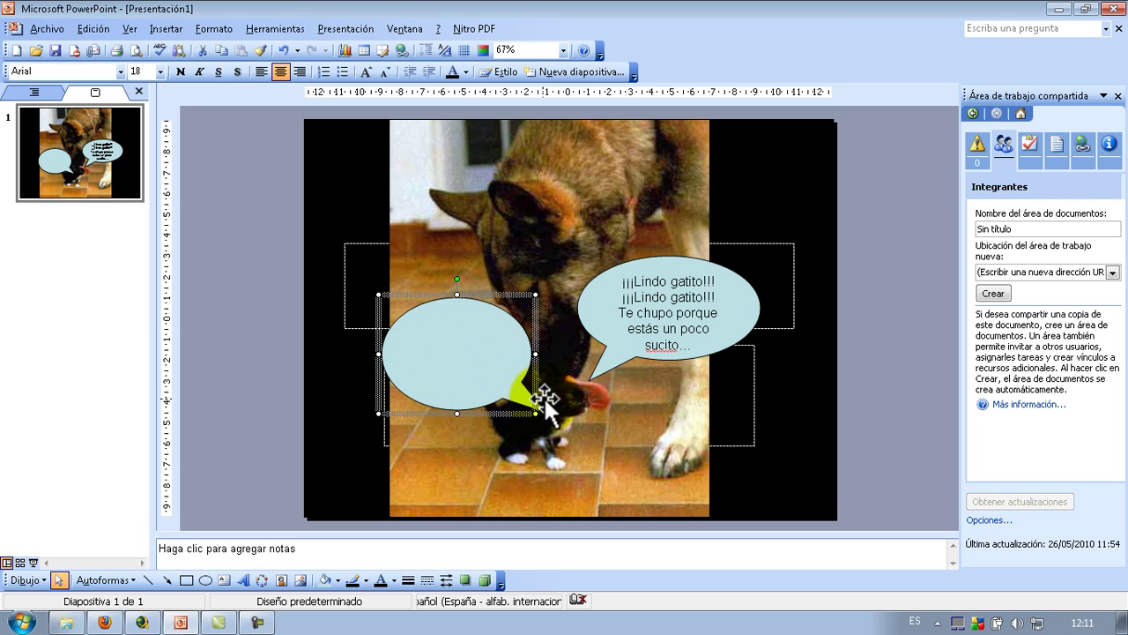
left_click_drag(547, 410, 582, 412)
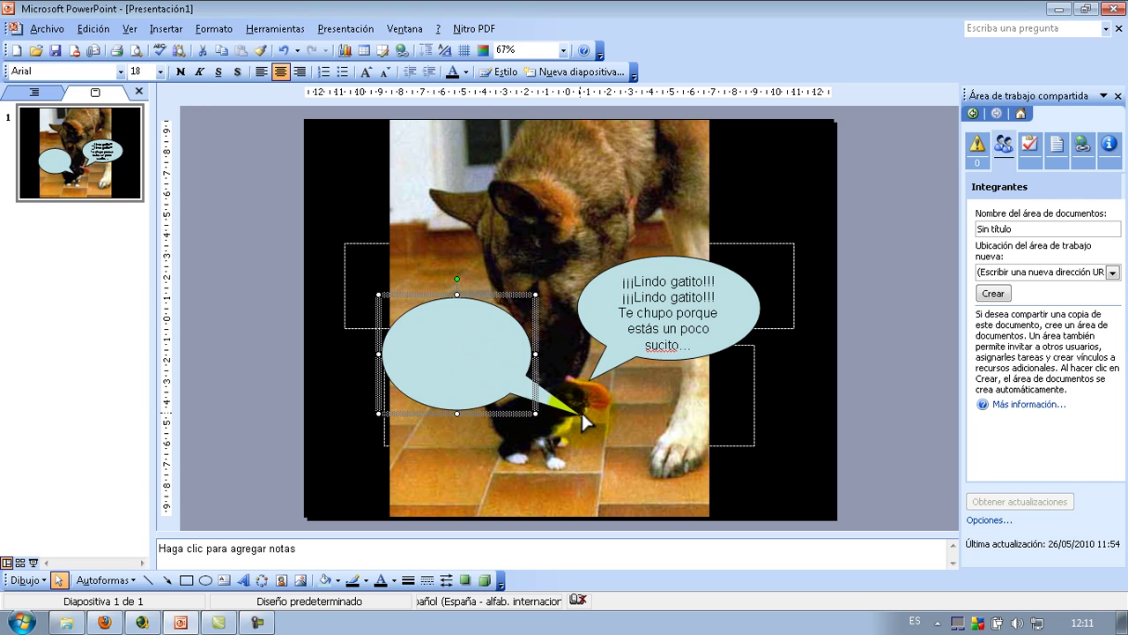
Enter 'MARRAMIAUMIAU...' and, on a new line, '¡¡¡Que lengua tan rasposa!!!' in the left callout.
right_click(430, 332)
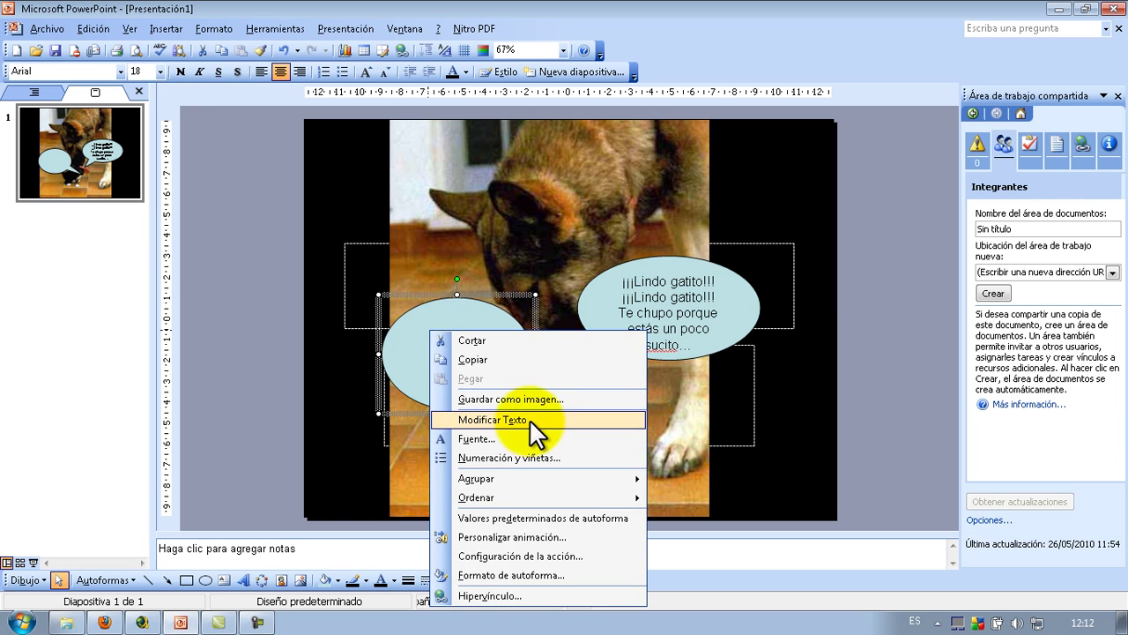
left_click(485, 317)
right_click(483, 326)
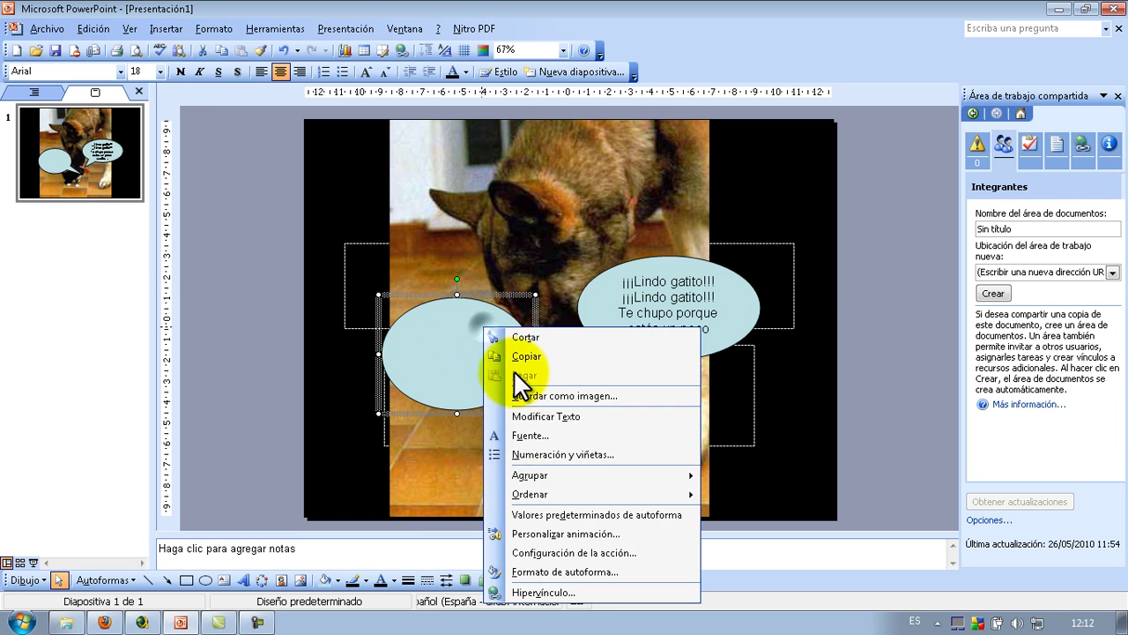
left_click(541, 417)
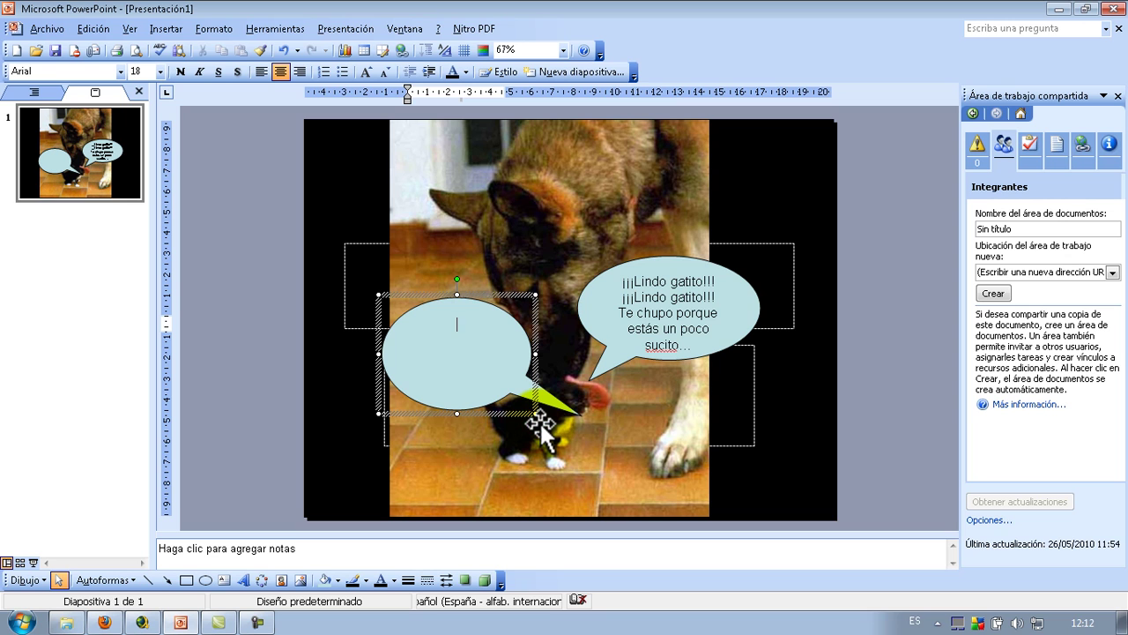
type("MARRAMIAUMIAU...")
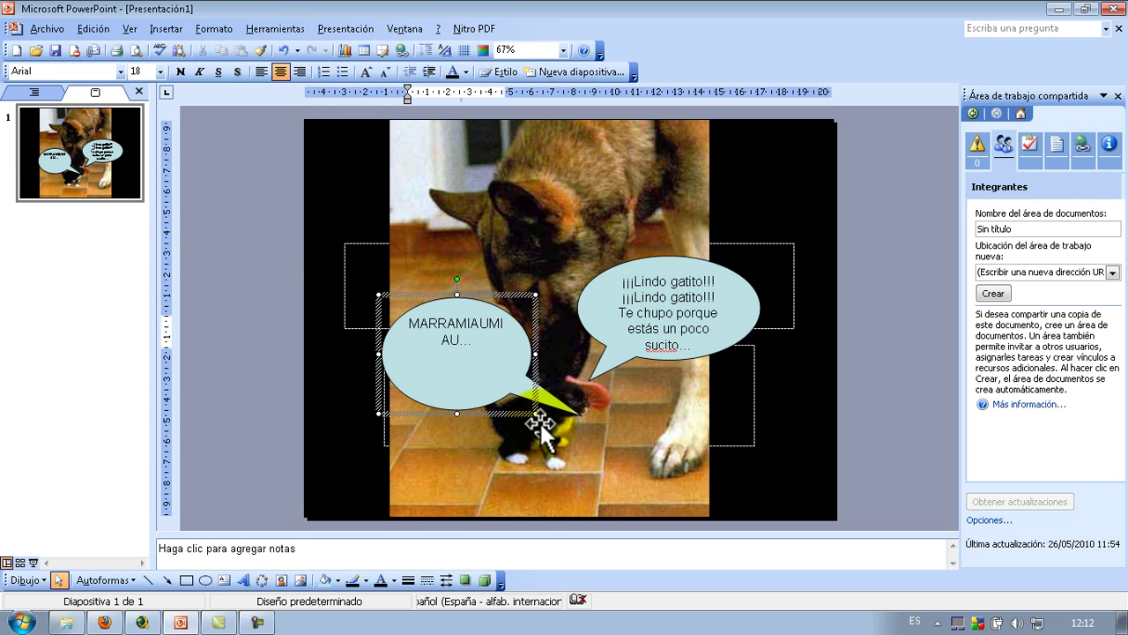
key("Return")
type("Qu")
key("BackSpace")
key("BackSpace")
type("¡¡Que lengua tan")
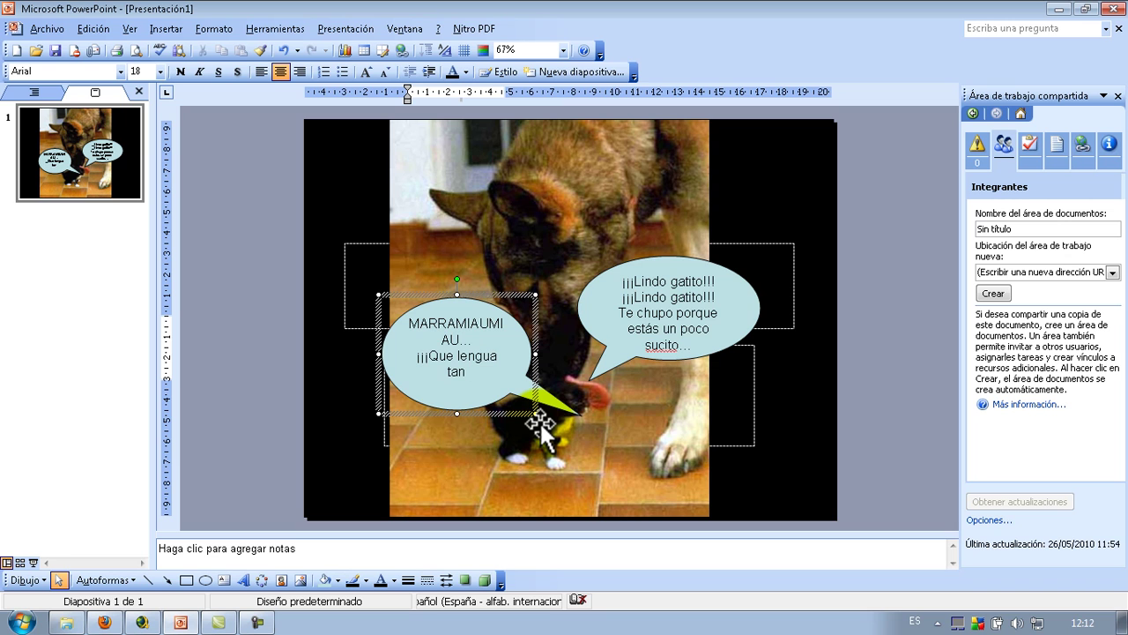
type("rasposa!!!")
Reselect the left callout as a whole shape and try rotating it.
left_click(392, 401)
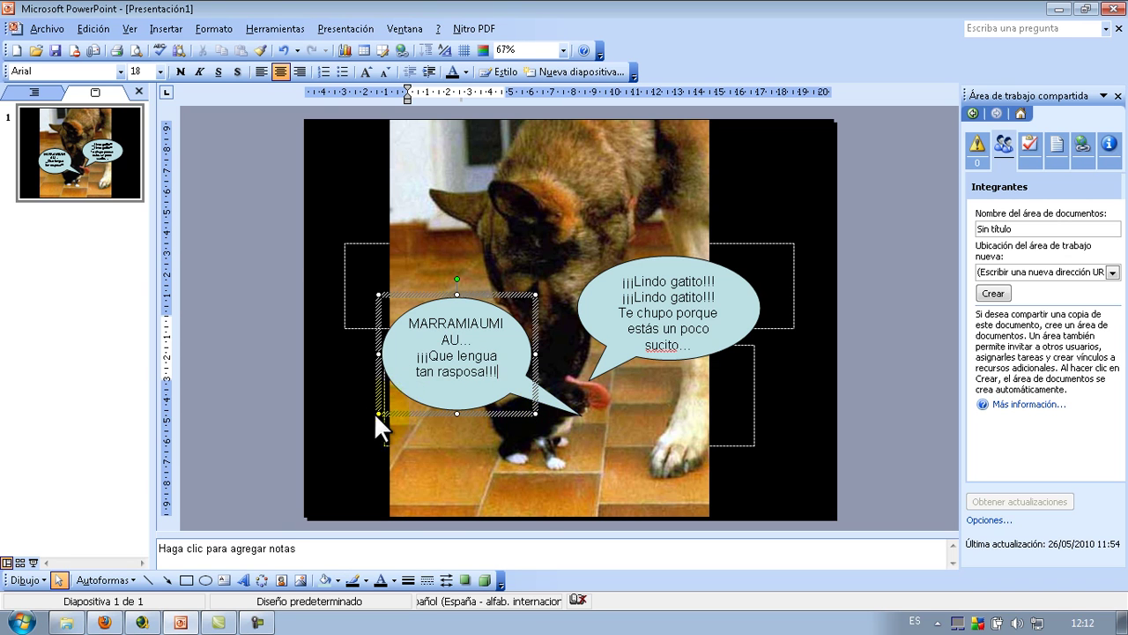
left_click(335, 427)
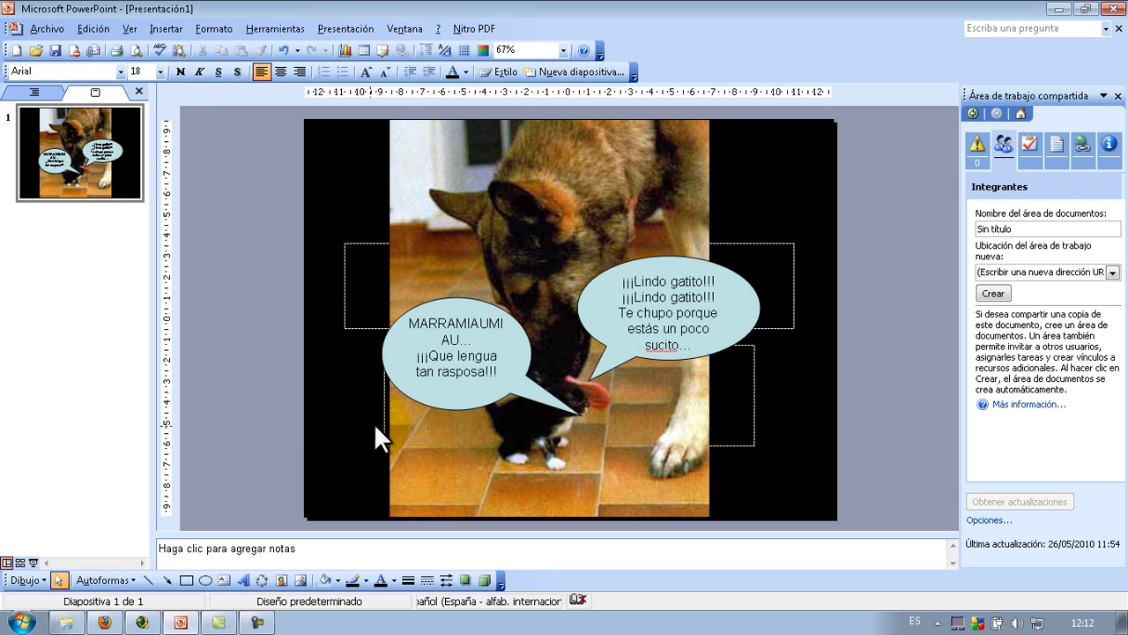
left_click(438, 379)
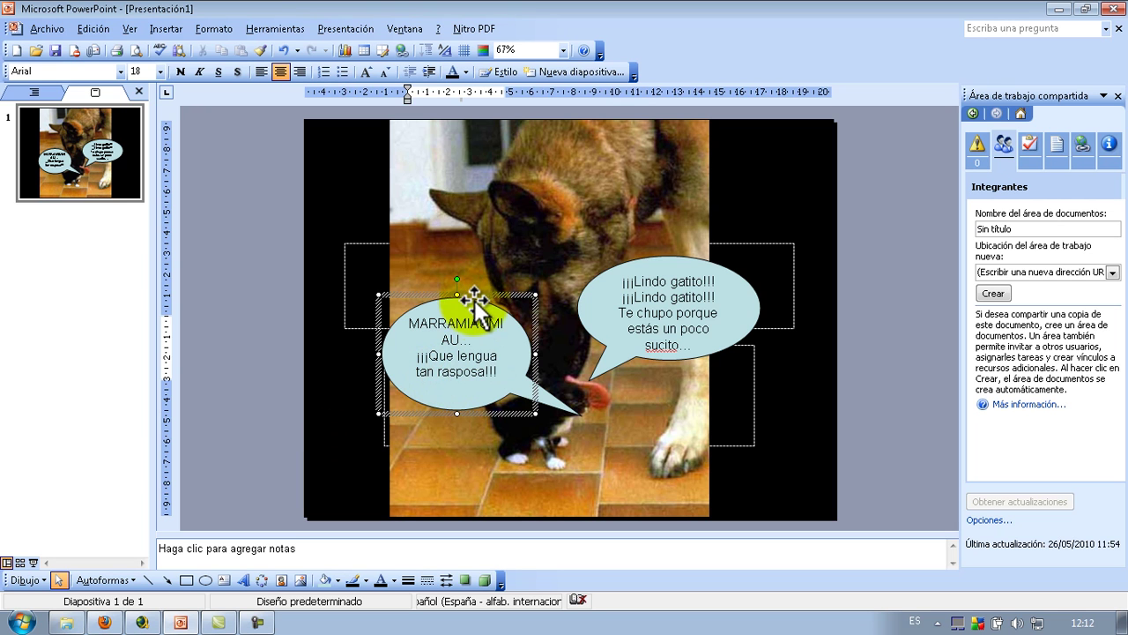
left_click(462, 278)
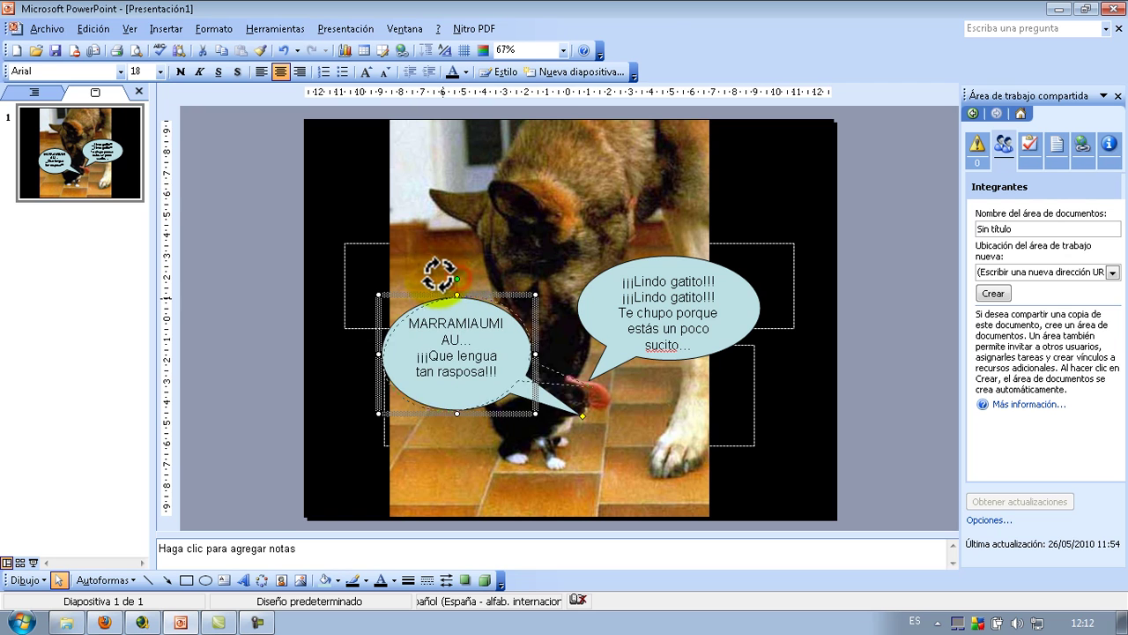
left_click_drag(456, 278, 455, 302)
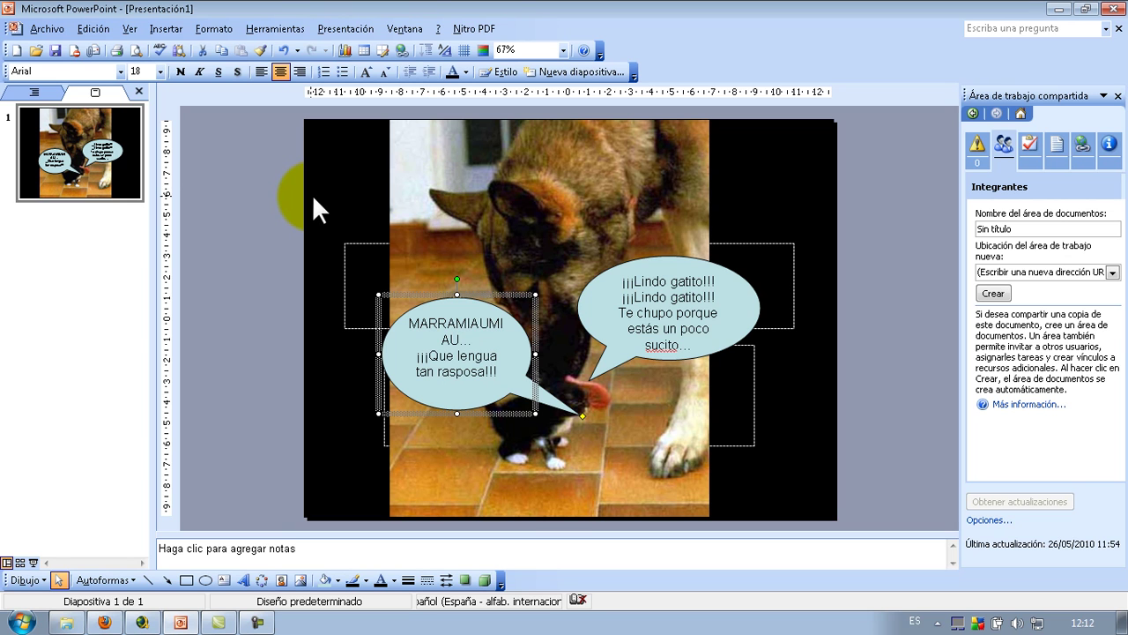
Add a new second slide and give it a solid black background.
left_click(558, 76)
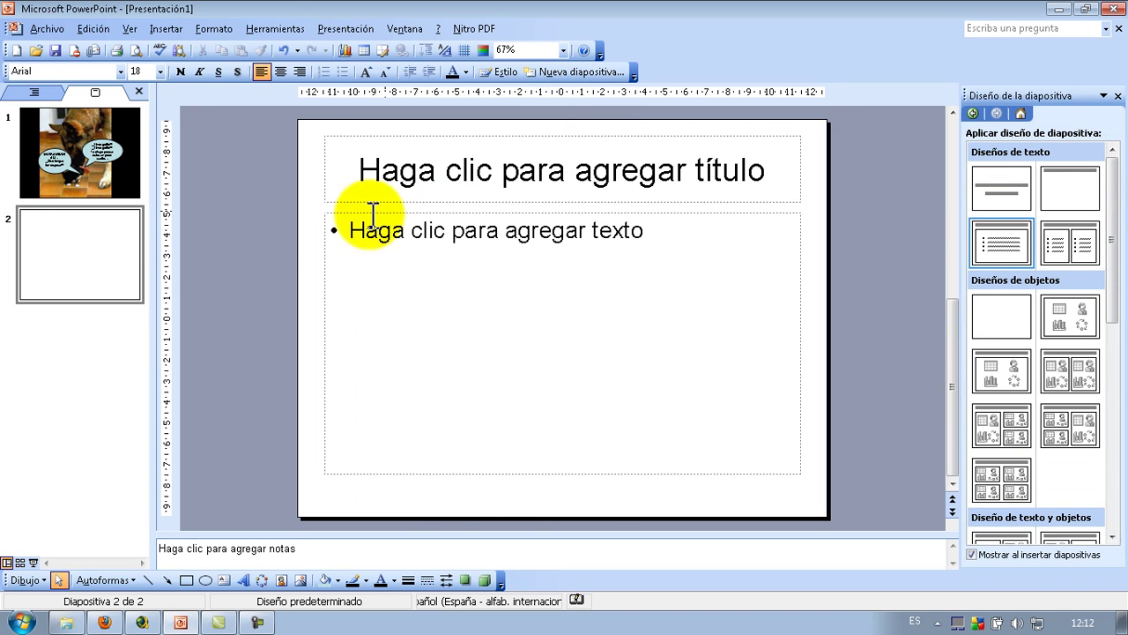
left_click(215, 28)
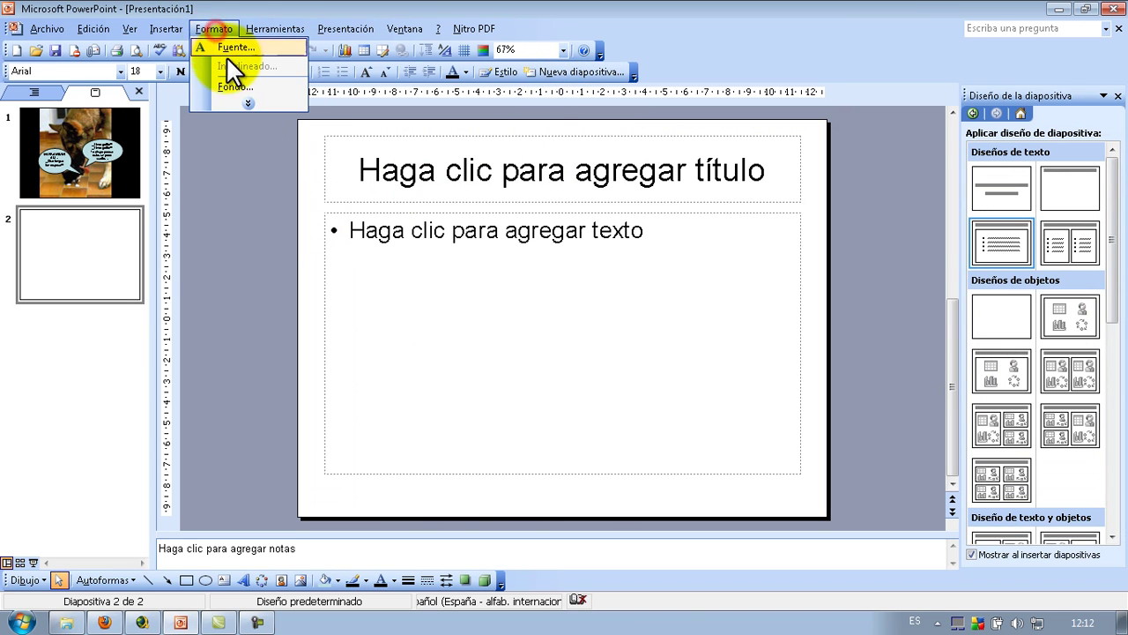
left_click(234, 88)
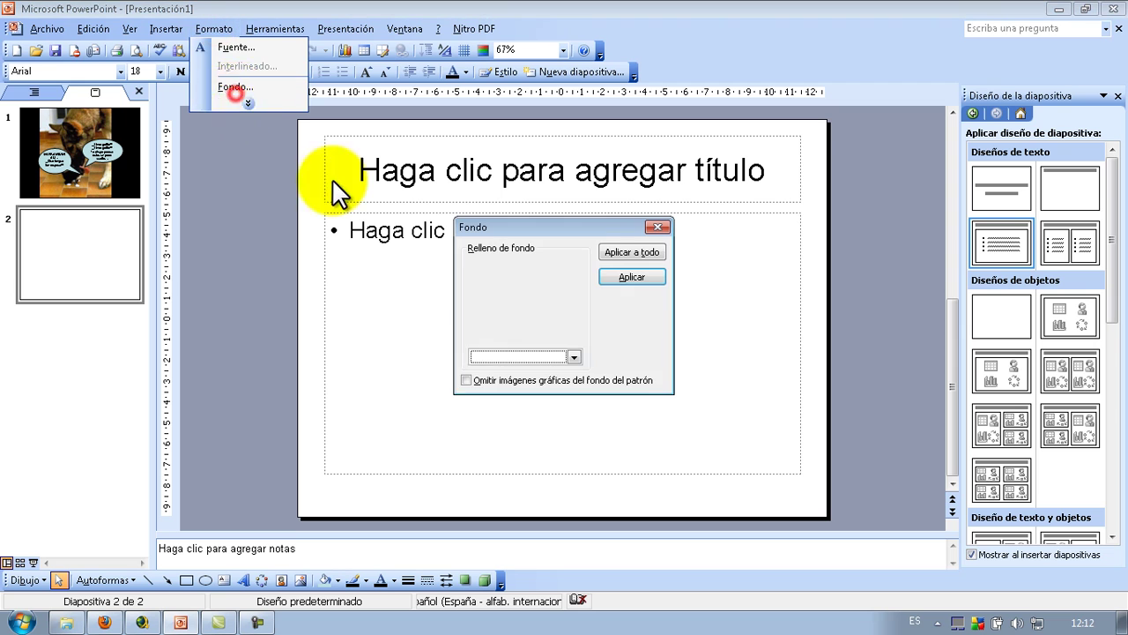
left_click(559, 358)
left_click(518, 394)
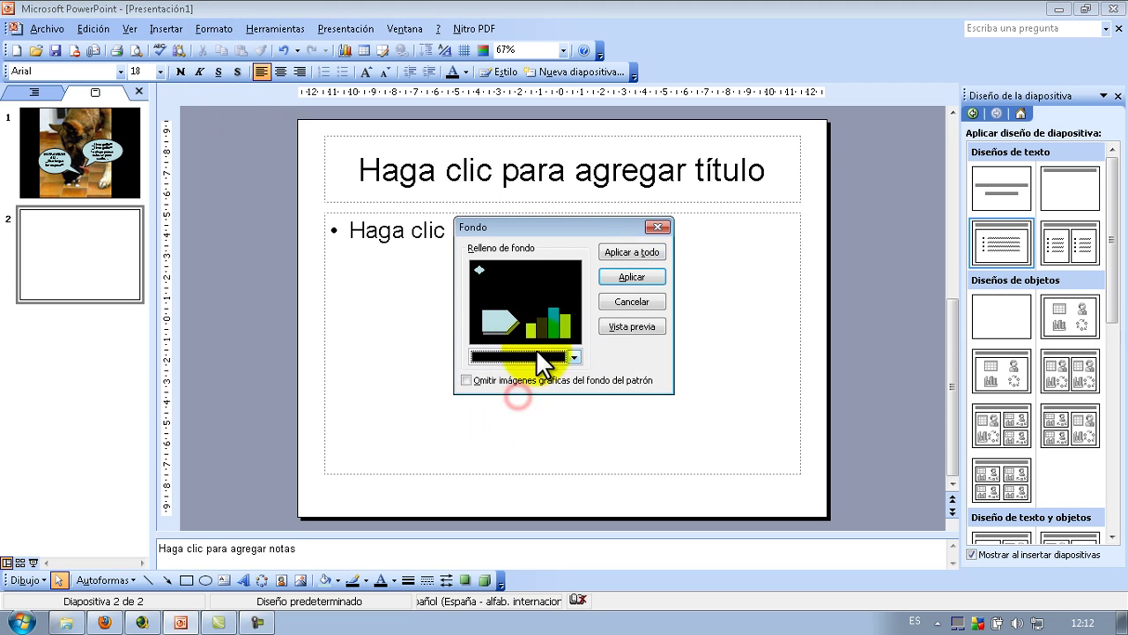
left_click(628, 276)
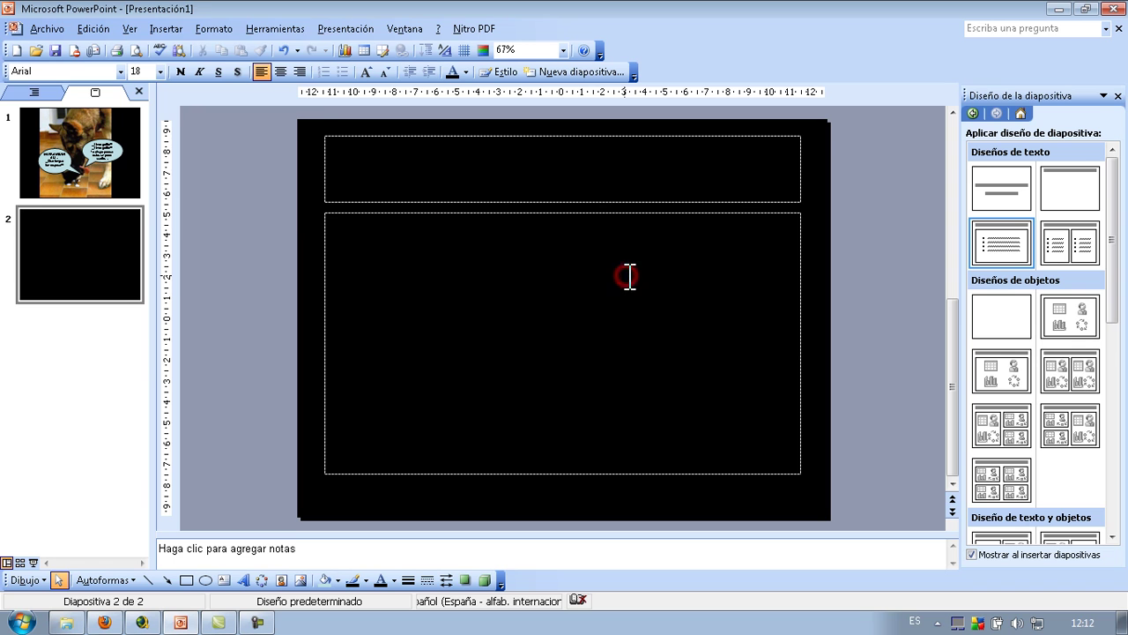
Insert the perros.jpg husky puppies picture onto slide 2 via Insertar > Imagen > Desde archivo.
left_click(173, 21)
mouse_move(208, 109)
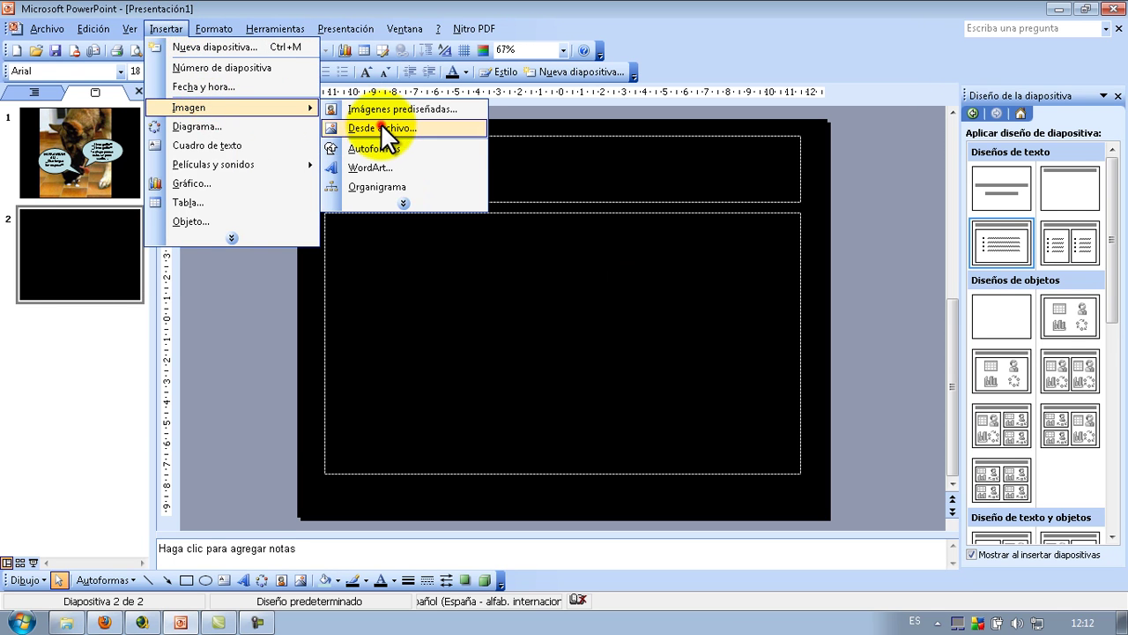
left_click(380, 128)
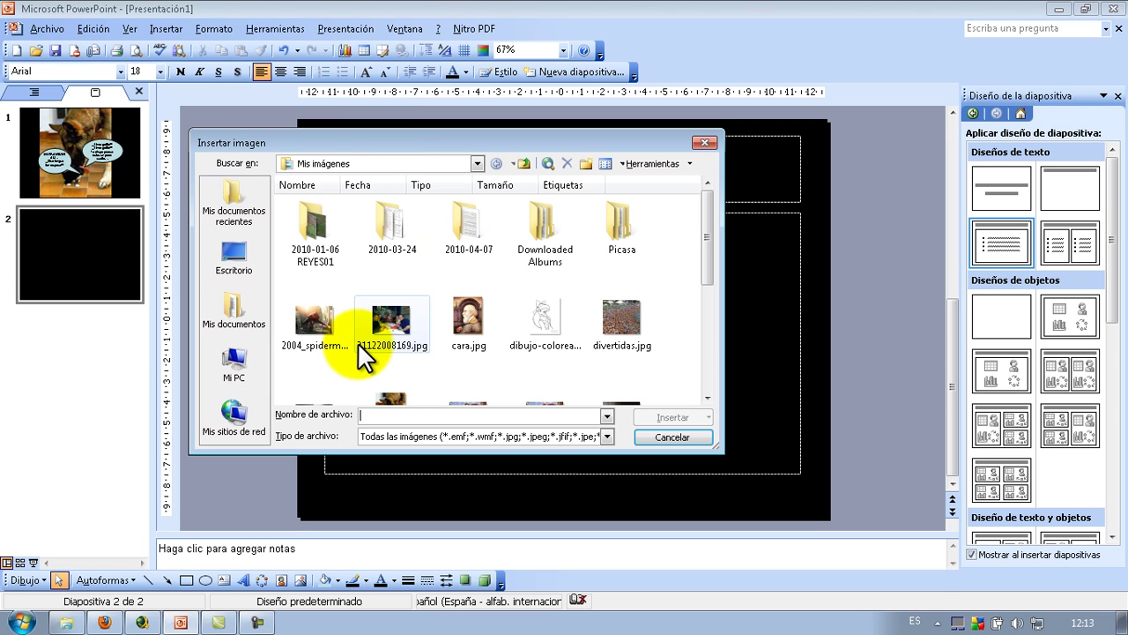
scroll(679, 341, "down", 2)
scroll(679, 341, "down", 2)
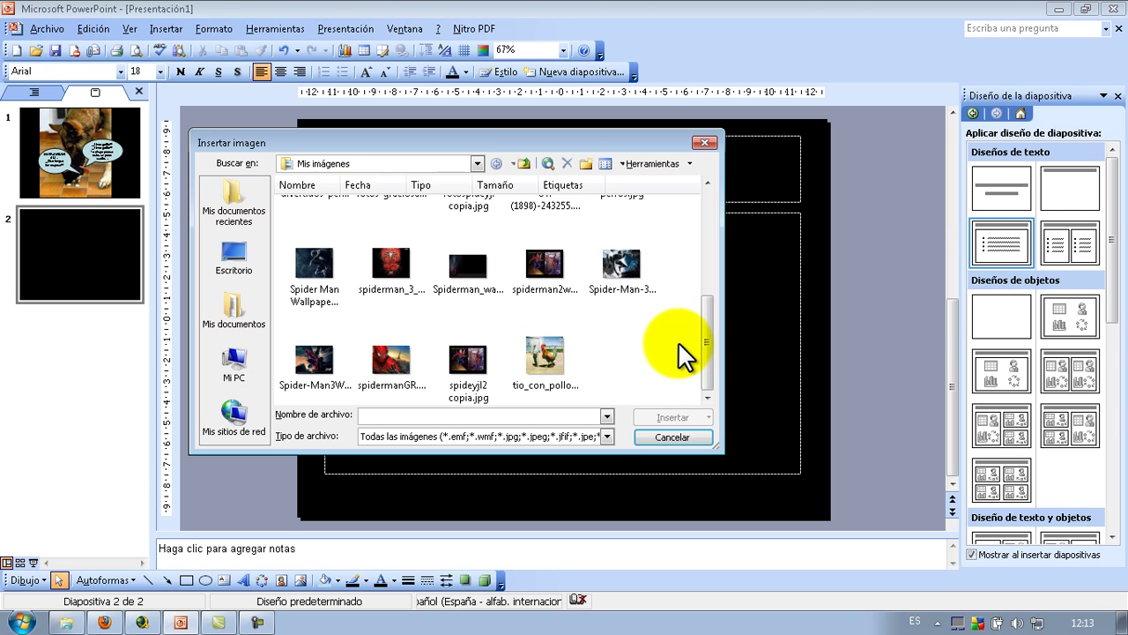
scroll(678, 341, "up", 3)
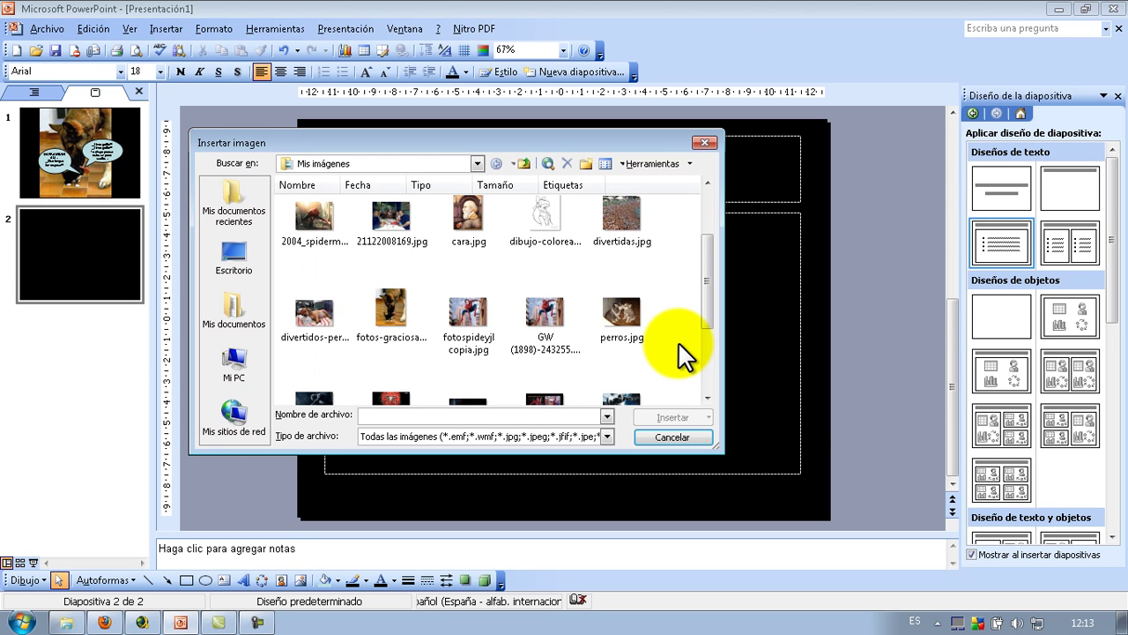
double_click(629, 317)
Stretch the puppy photo to cover the whole slide and nudge it into alignment.
left_click_drag(451, 234, 299, 123)
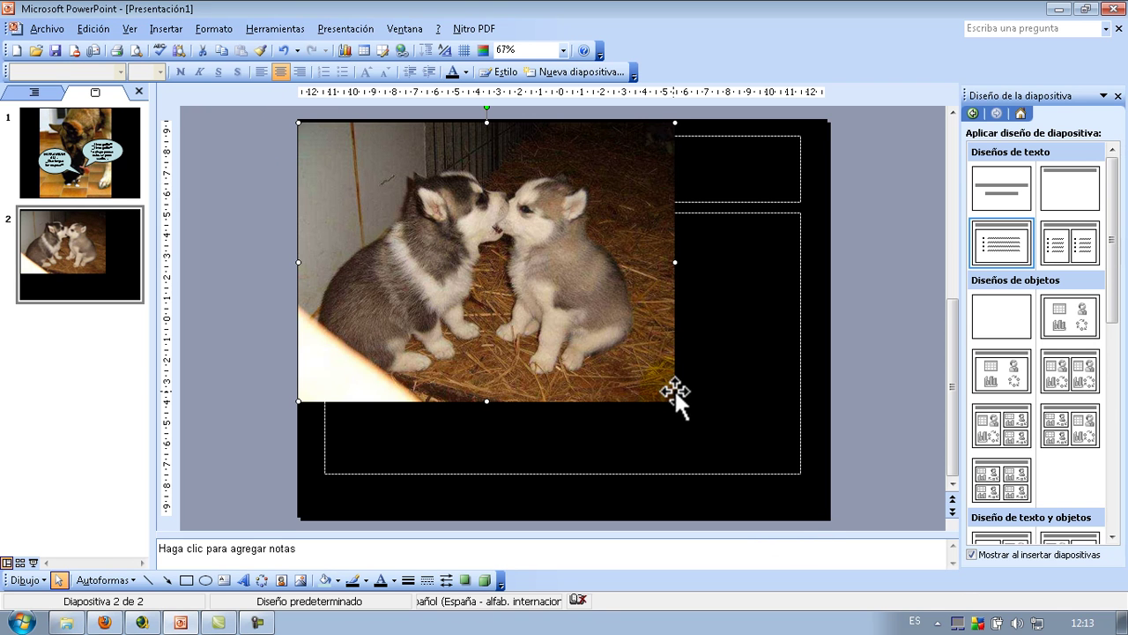
left_click_drag(675, 401, 818, 509)
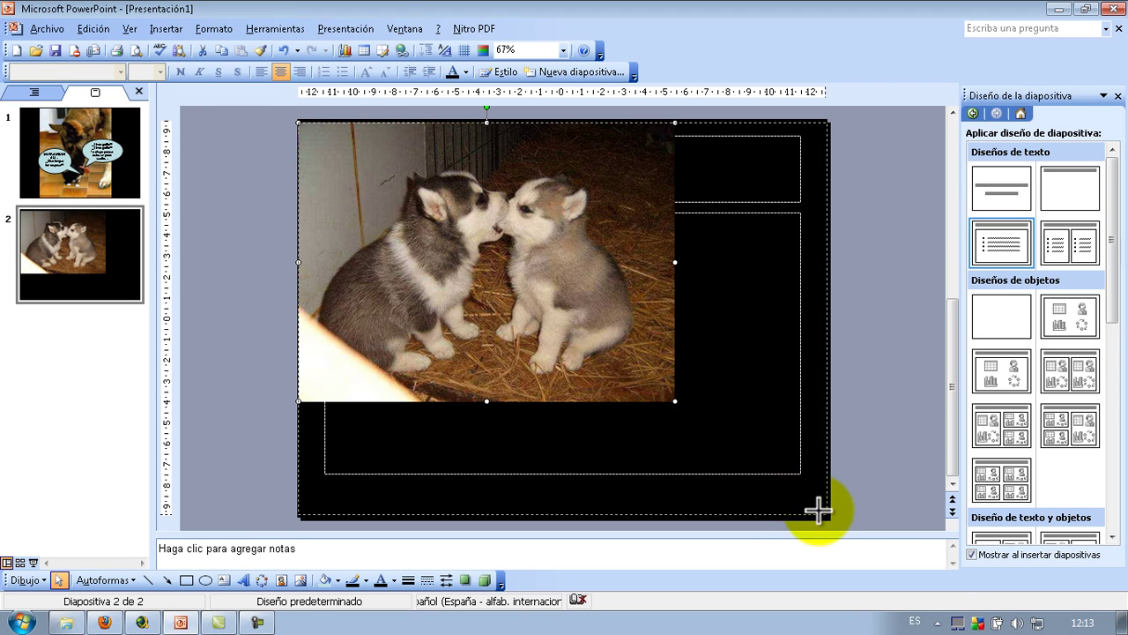
left_click_drag(818, 509, 832, 518)
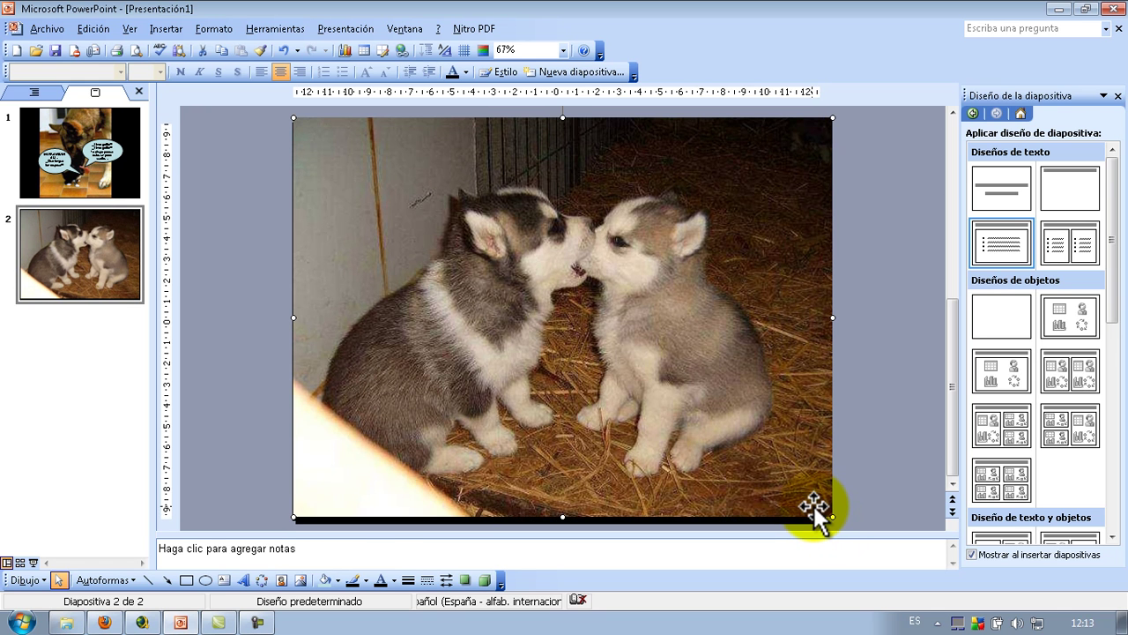
key("Down")
key("Up")
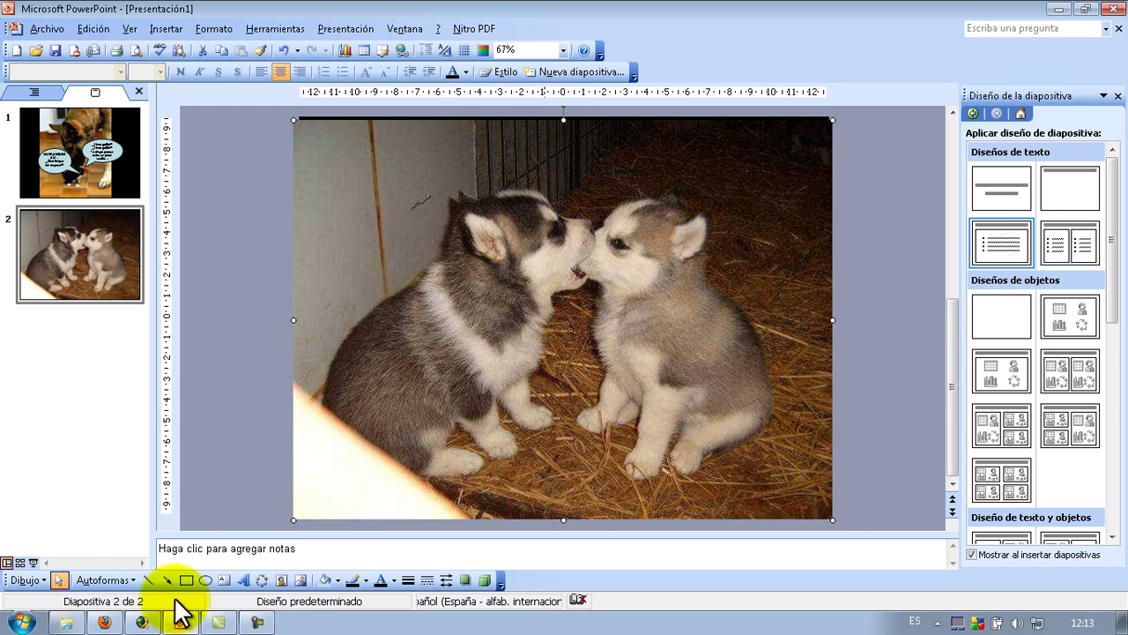
Draw a light-blue cloud callout and move it above the left puppy, tail toward its mouth.
left_click(131, 579)
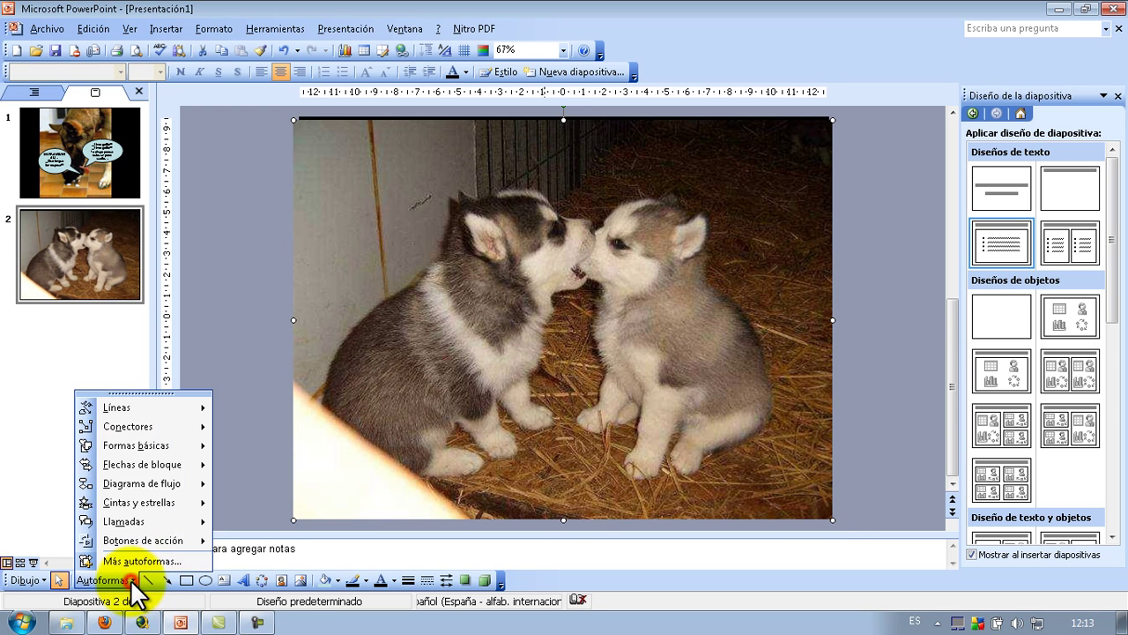
left_click(150, 520)
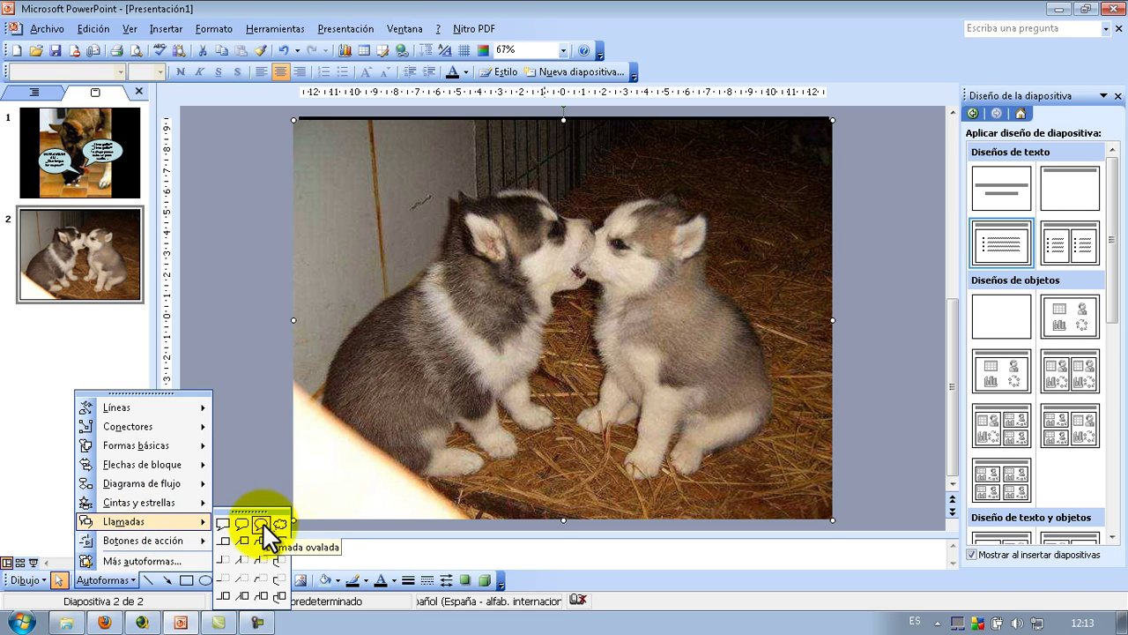
left_click(280, 524)
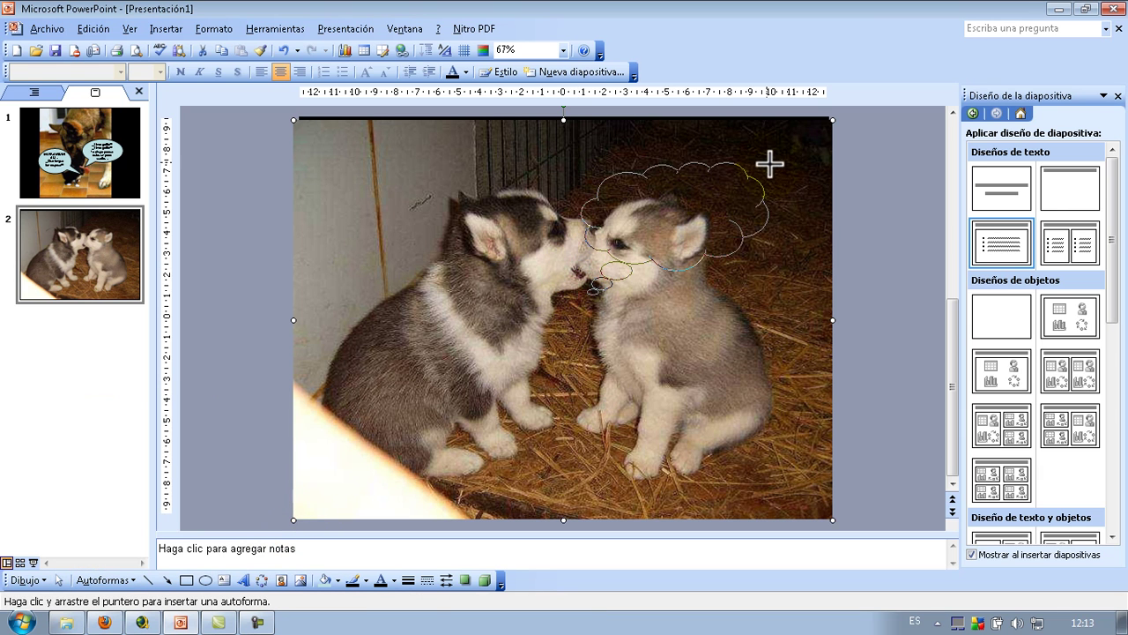
left_click_drag(580, 269, 784, 155)
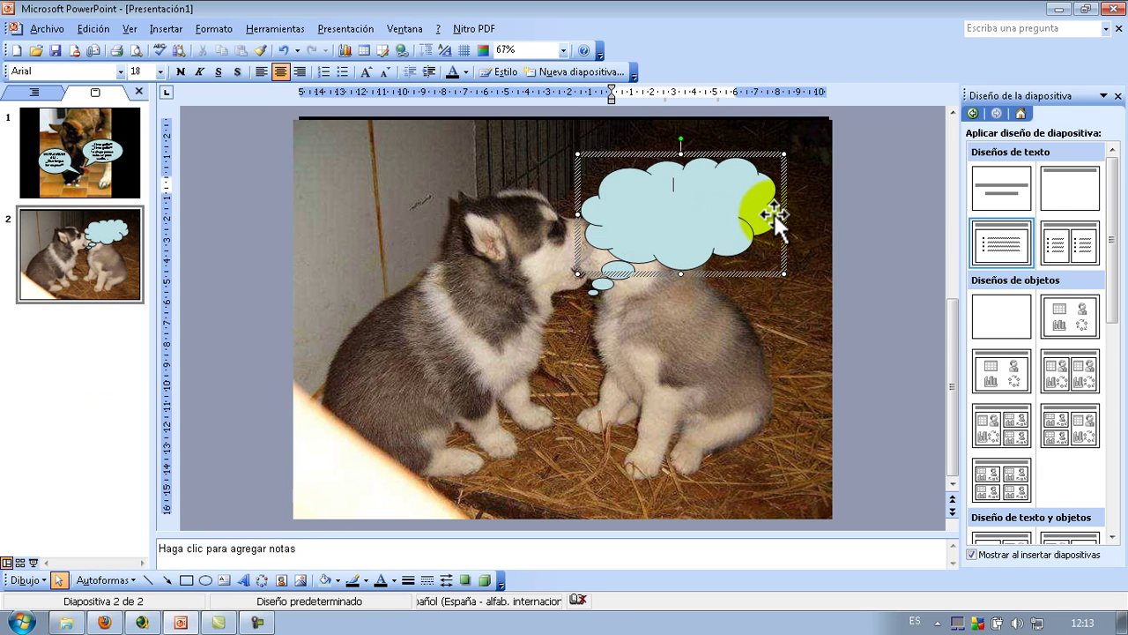
left_click(597, 290)
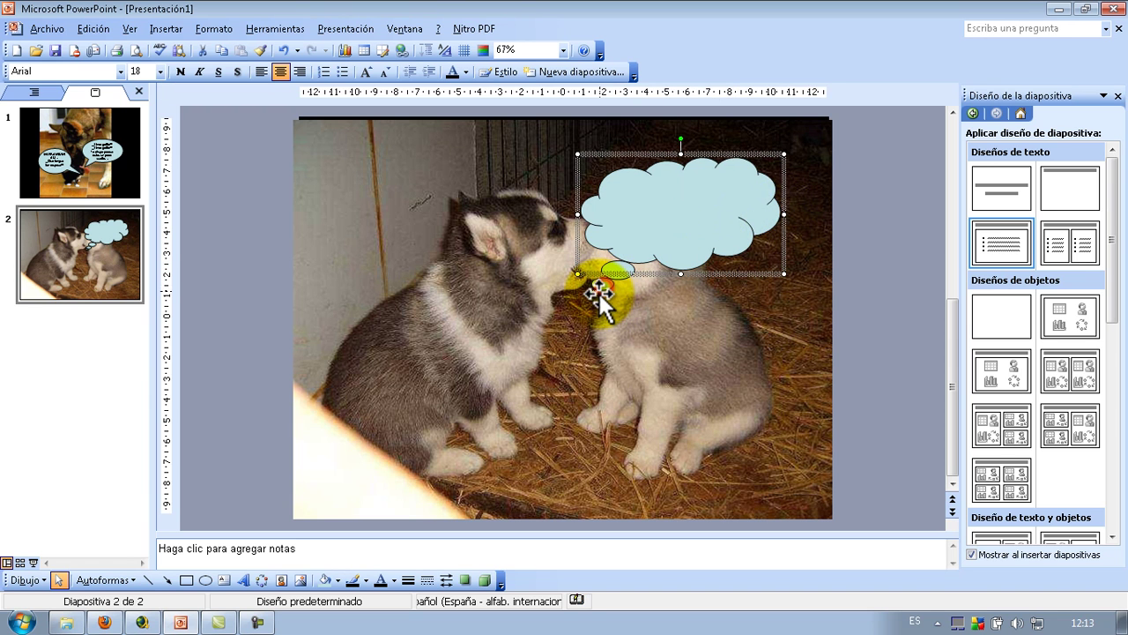
left_click_drag(804, 297, 803, 289)
mouse_move(748, 248)
left_mouse_down()
mouse_move(605, 249)
mouse_move(521, 231)
left_mouse_up()
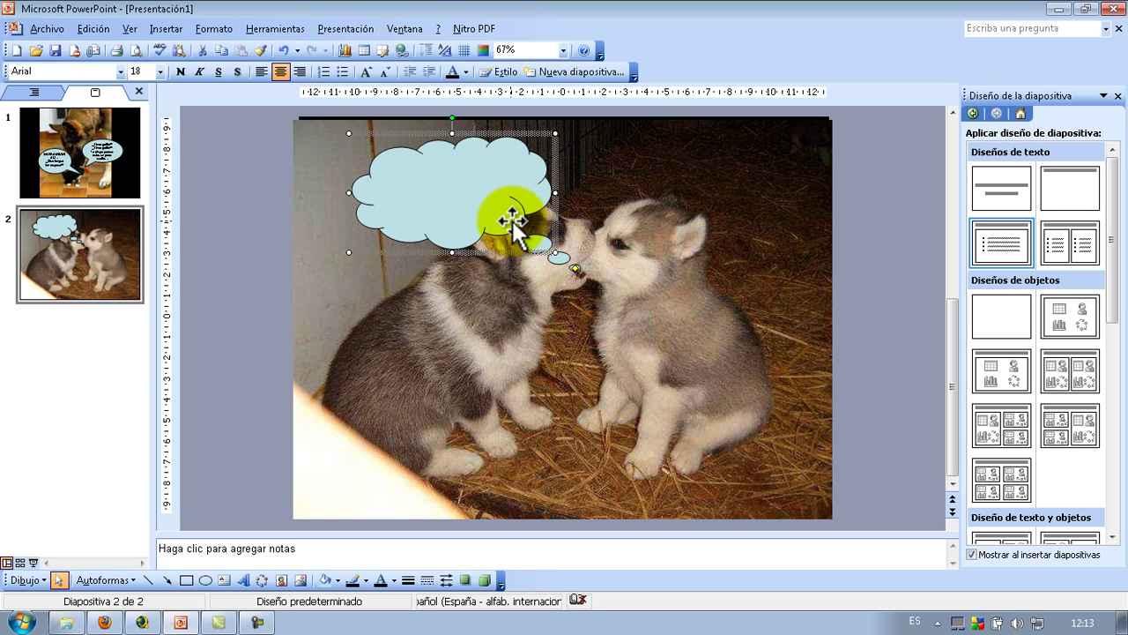
Enter 'CREO QUE COMERME A MI HERMANO NO ES UNA BUENA IDEA...' in the cloud callout.
right_click(460, 191)
left_click(511, 287)
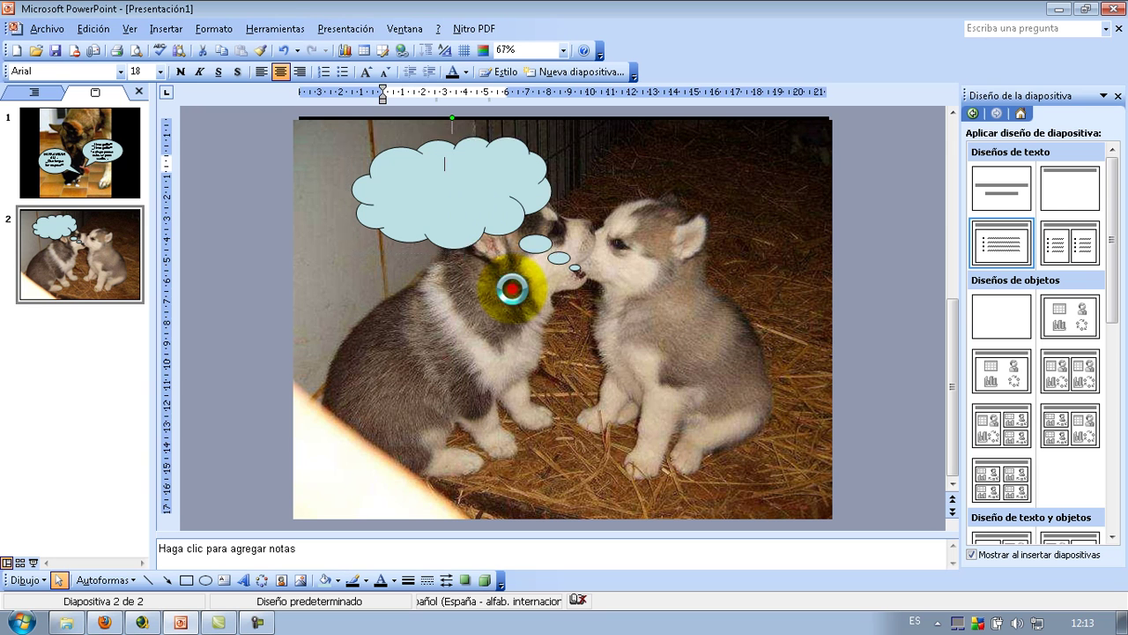
type("CR")
key("BackSpace")
key("BackSpace")
type("CREO QUE COMERME A MI HERMANO")
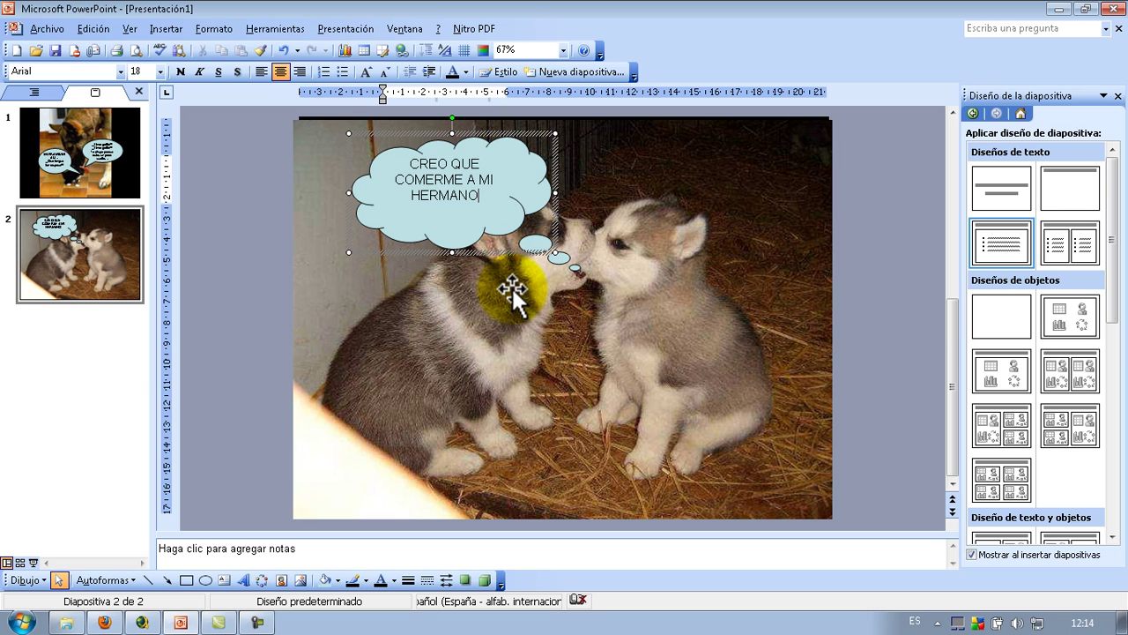
type(" NO ES UNA BUENA IDEA...")
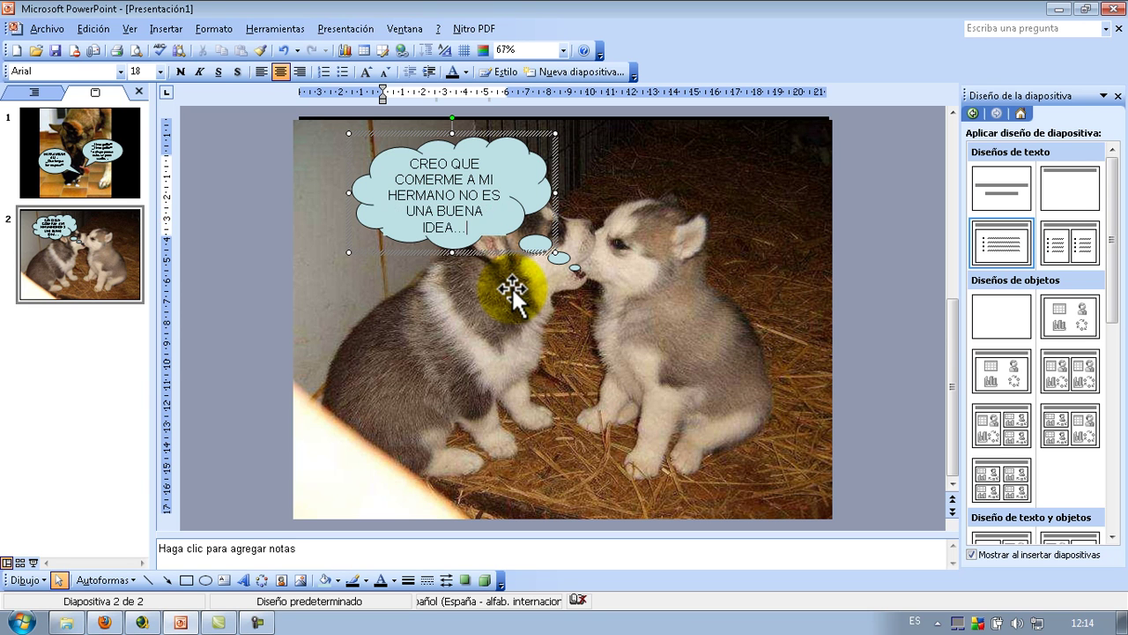
Draw an oval callout above the right puppy, its tail pointing at the puppy's mouth.
left_click(587, 352)
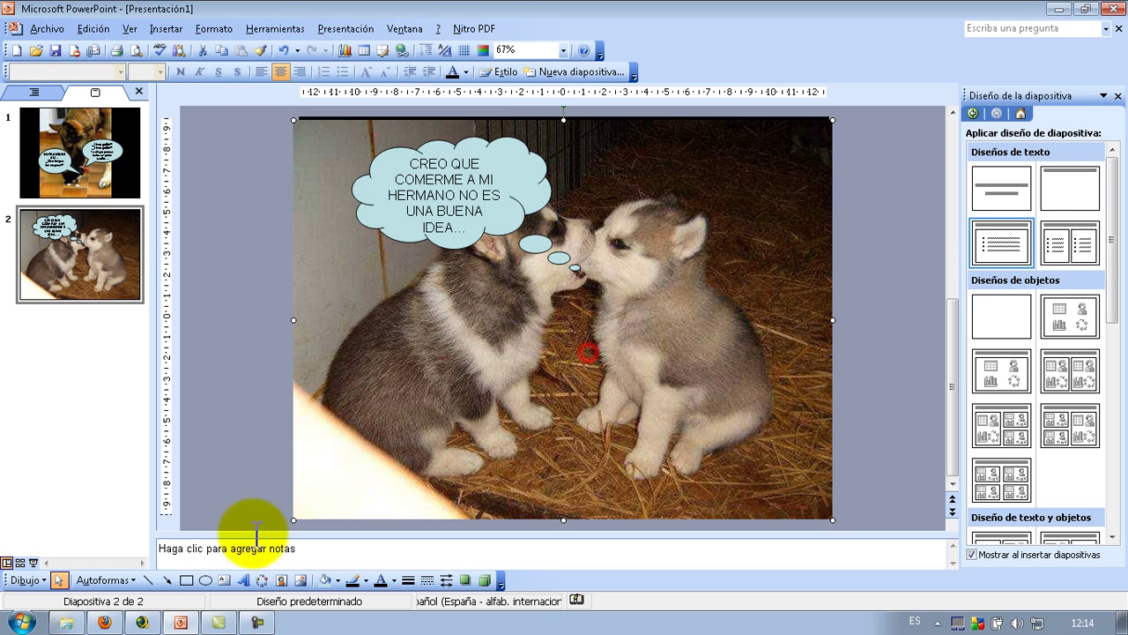
left_click(131, 579)
mouse_move(174, 447)
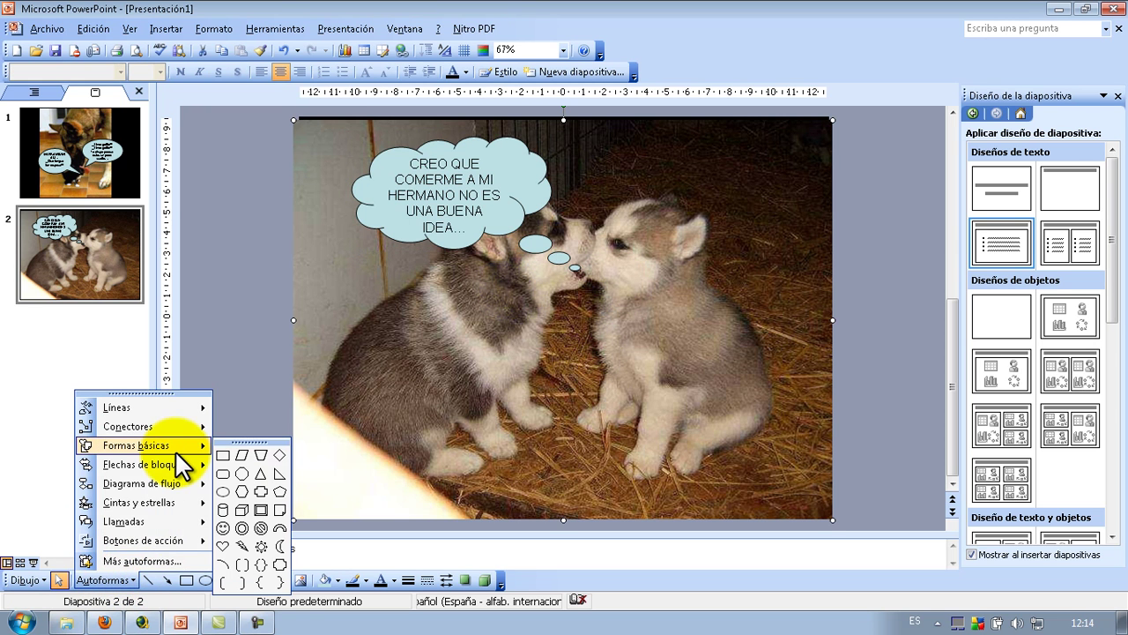
mouse_move(133, 522)
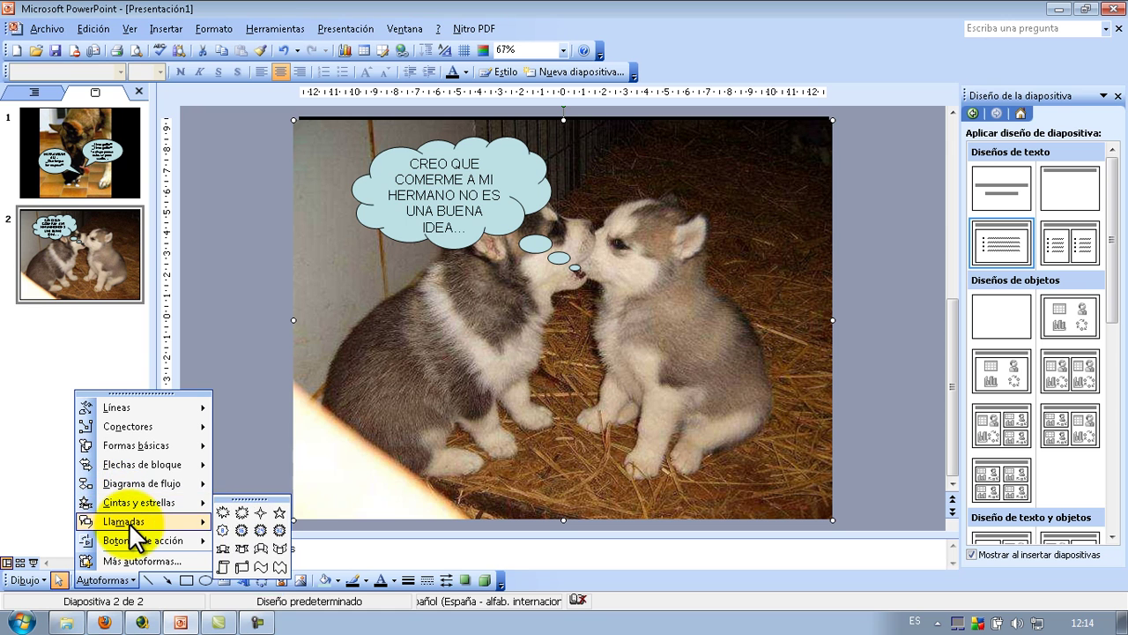
left_click(260, 526)
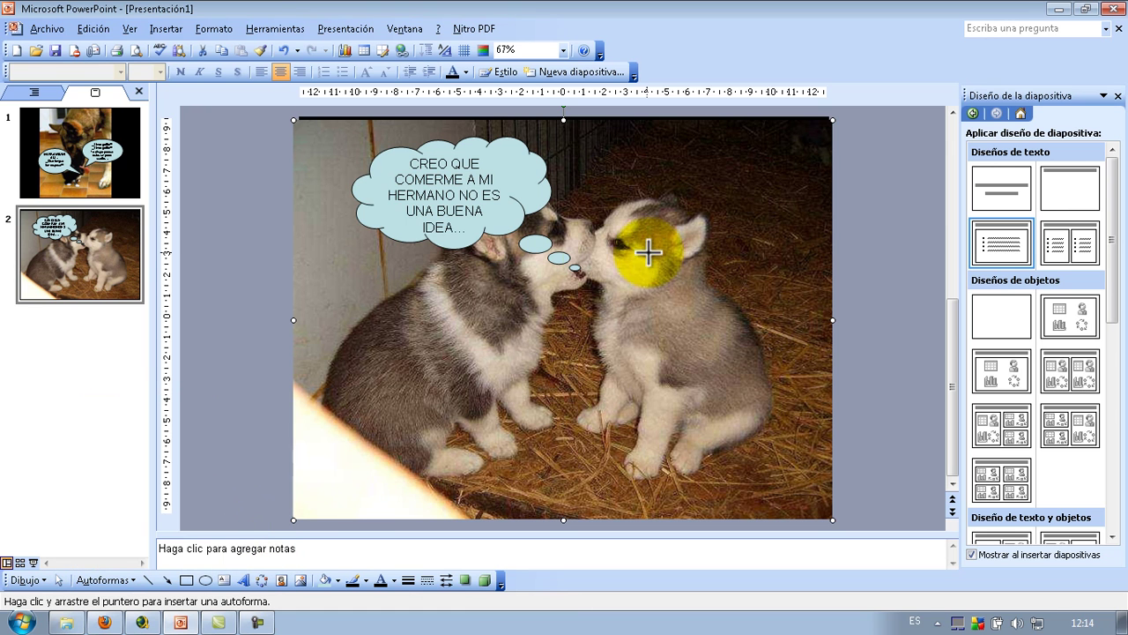
left_click_drag(604, 275, 828, 143)
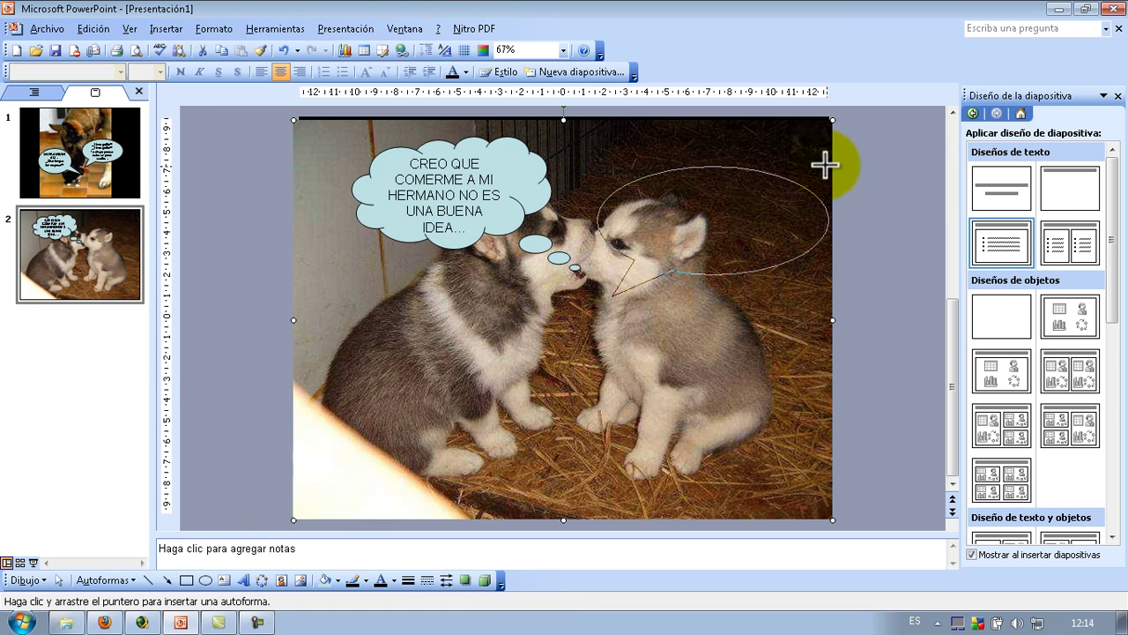
Narrow the callout from its left edge to fit the upper right corner, leaving it empty.
mouse_move(595, 209)
left_mouse_down()
mouse_move(656, 208)
mouse_move(595, 208)
left_mouse_up()
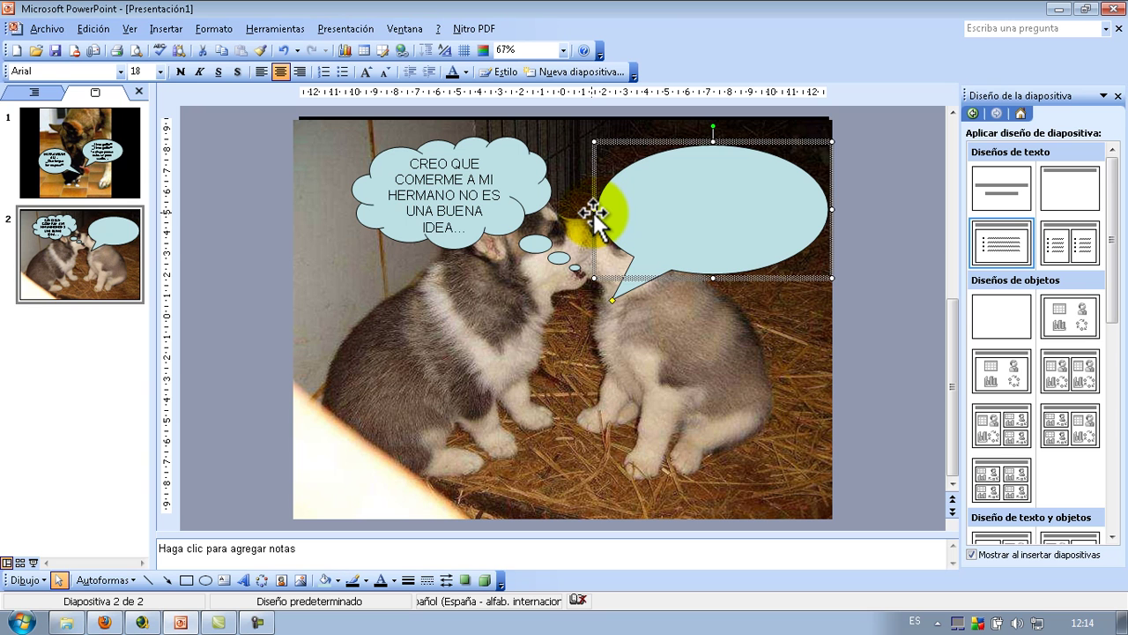
left_click_drag(594, 210, 657, 224)
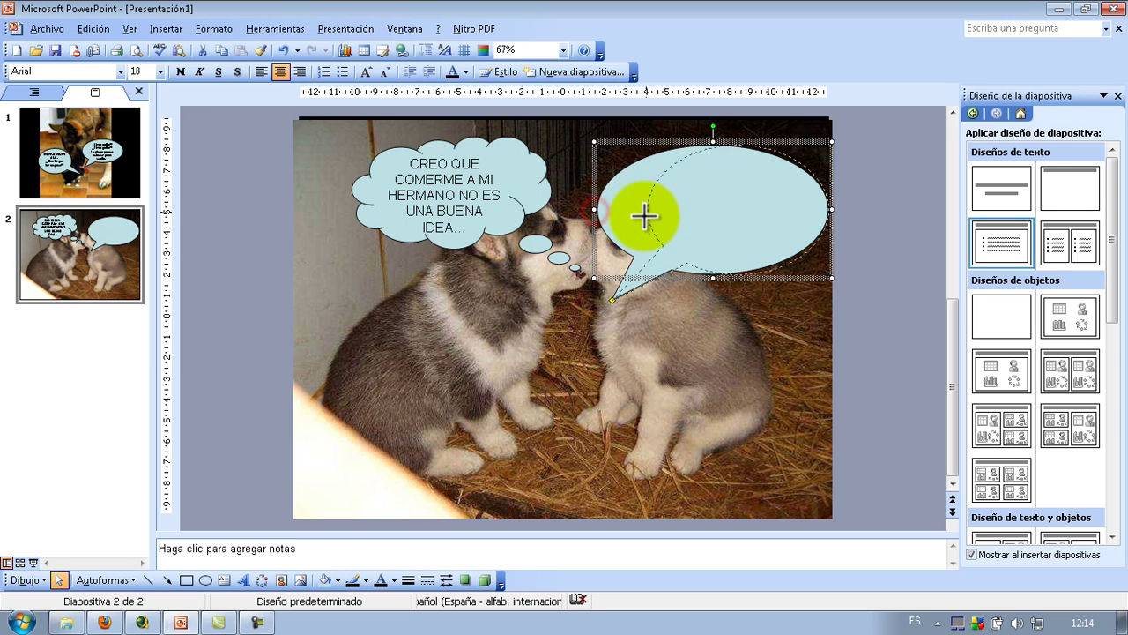
right_click(750, 220)
left_click(816, 299)
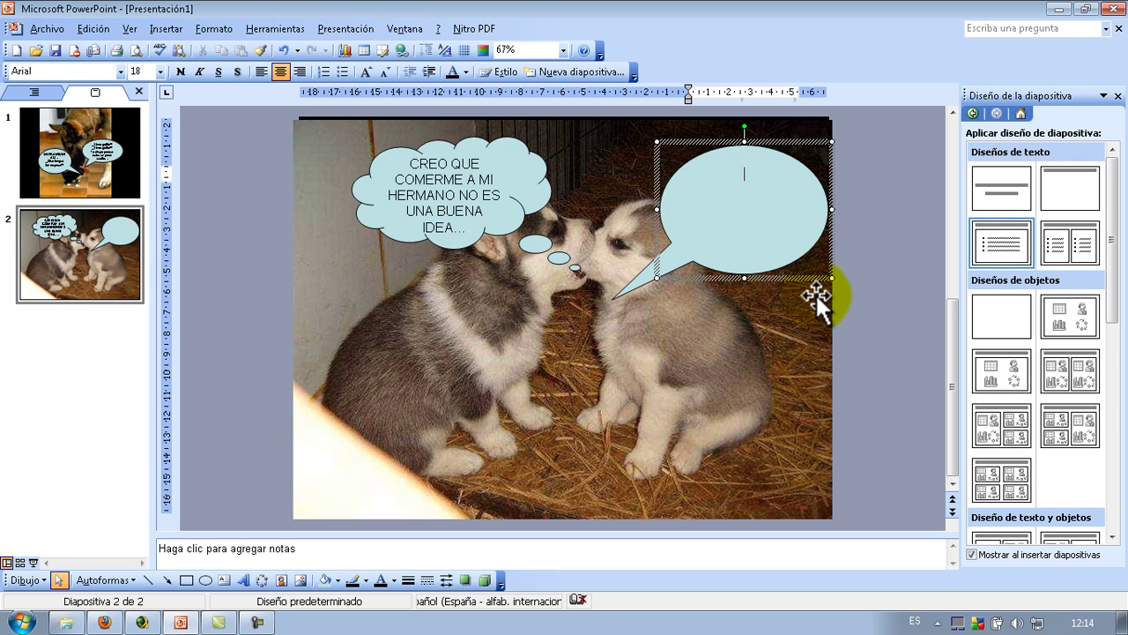
left_click(635, 272)
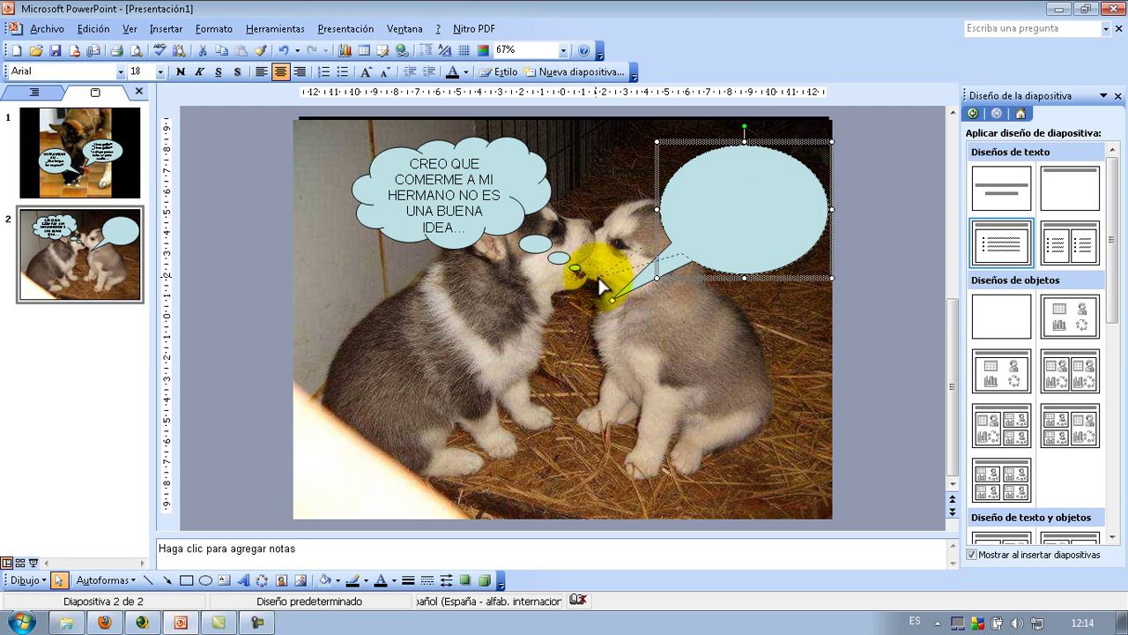
Fill the bubble with '¡¡¡EH!!!' and '¡¡¡QUE ES MI HOCICO!!!' on two lines, then shorten it.
right_click(757, 216)
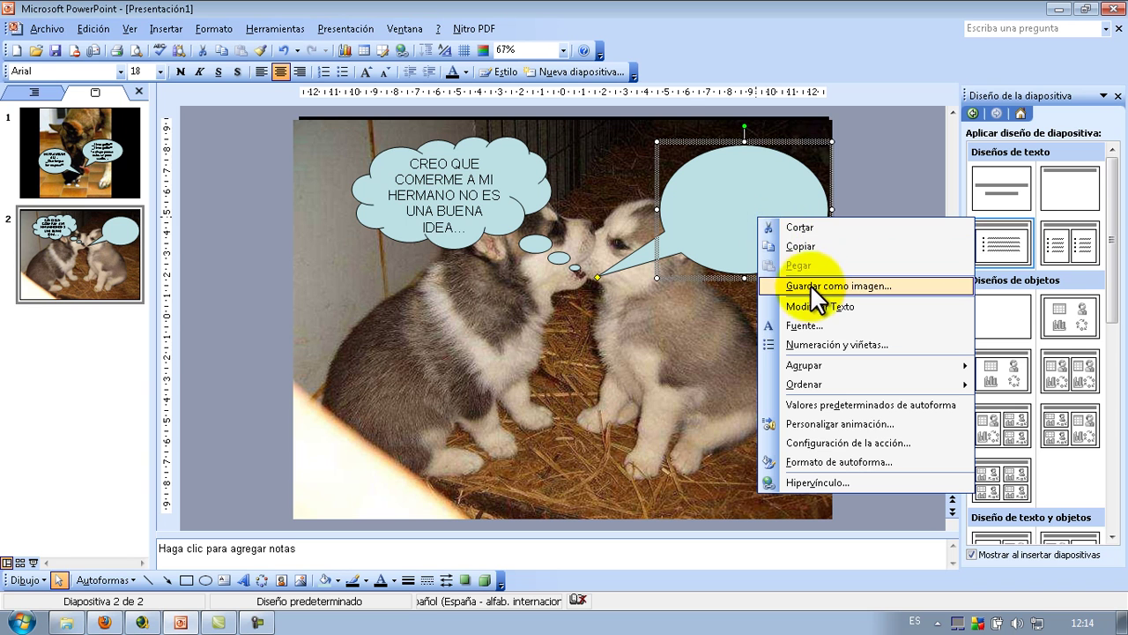
left_click(814, 306)
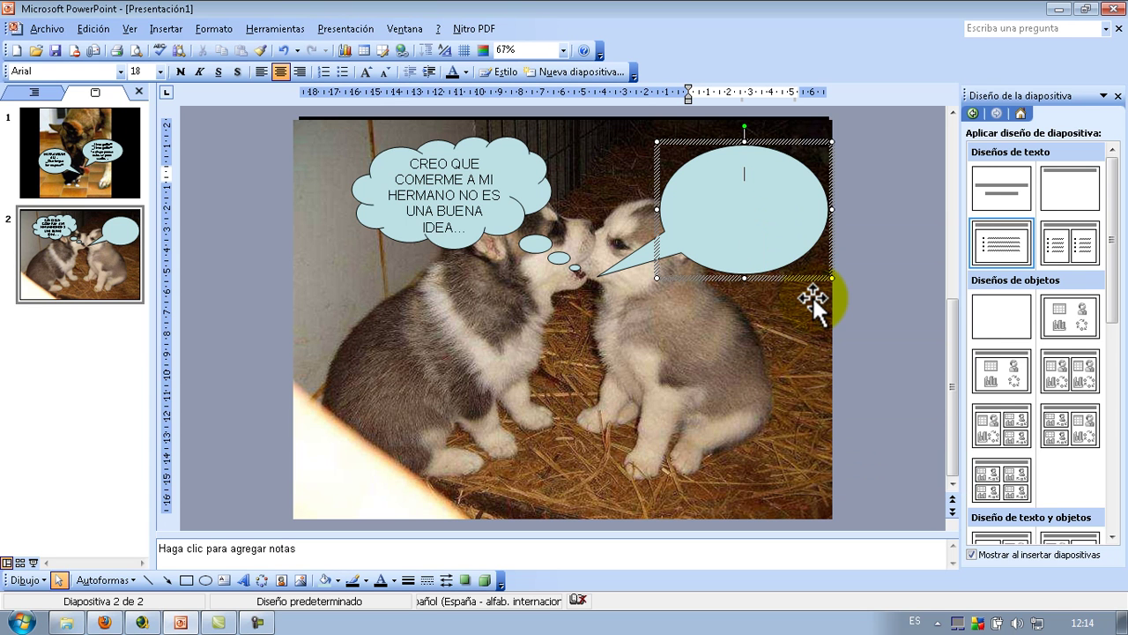
type("¡¡")
type("¡EH!!!")
key("Return")
type("¡¡¡QUE ES MI HOCICO!!!")
key("Return")
type("Además, y")
key("BackSpace")
key("BackSpace")
key("BackSpace")
key("BackSpace")
key("BackSpace")
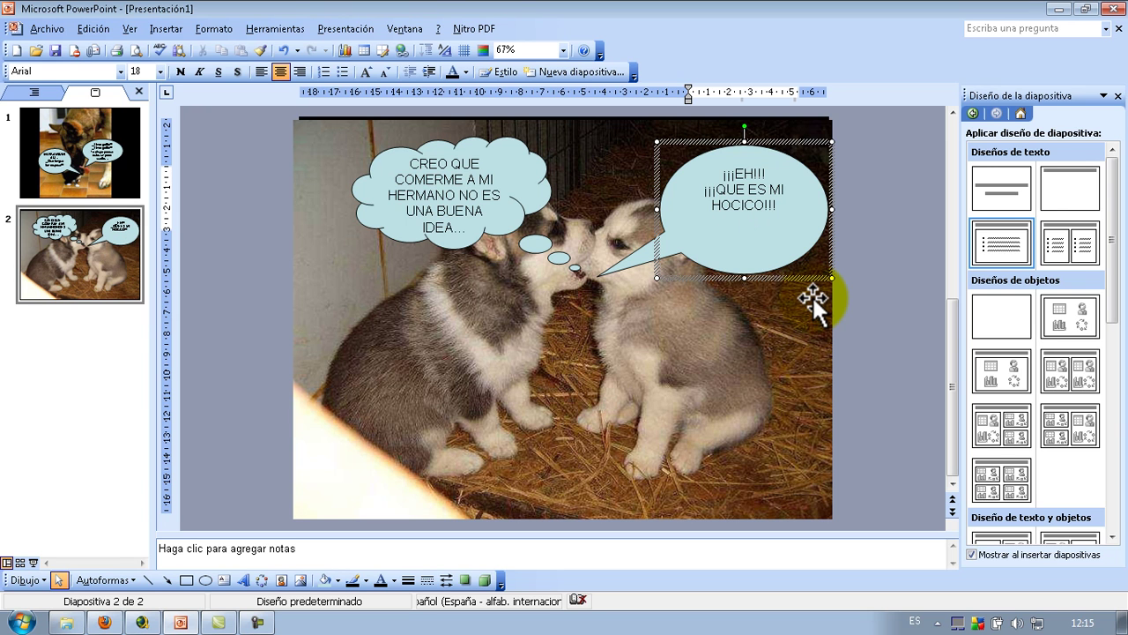
left_click_drag(745, 279, 743, 234)
left_click(751, 258)
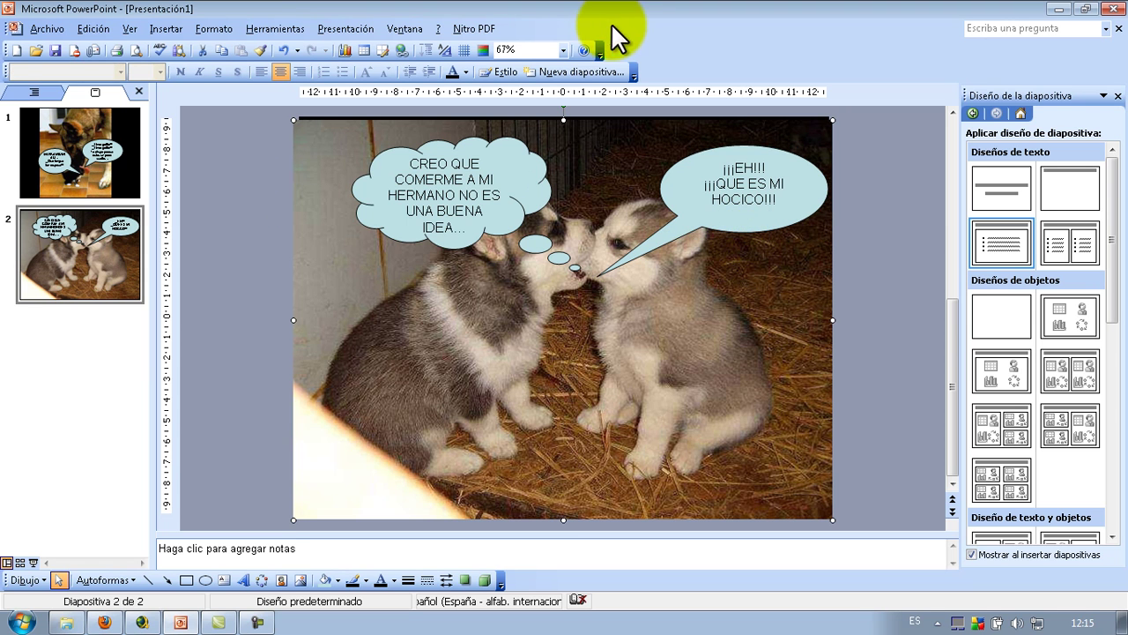
Add slide 3 and give it alone a solid black background through Formato > Fondo.
left_click(602, 75)
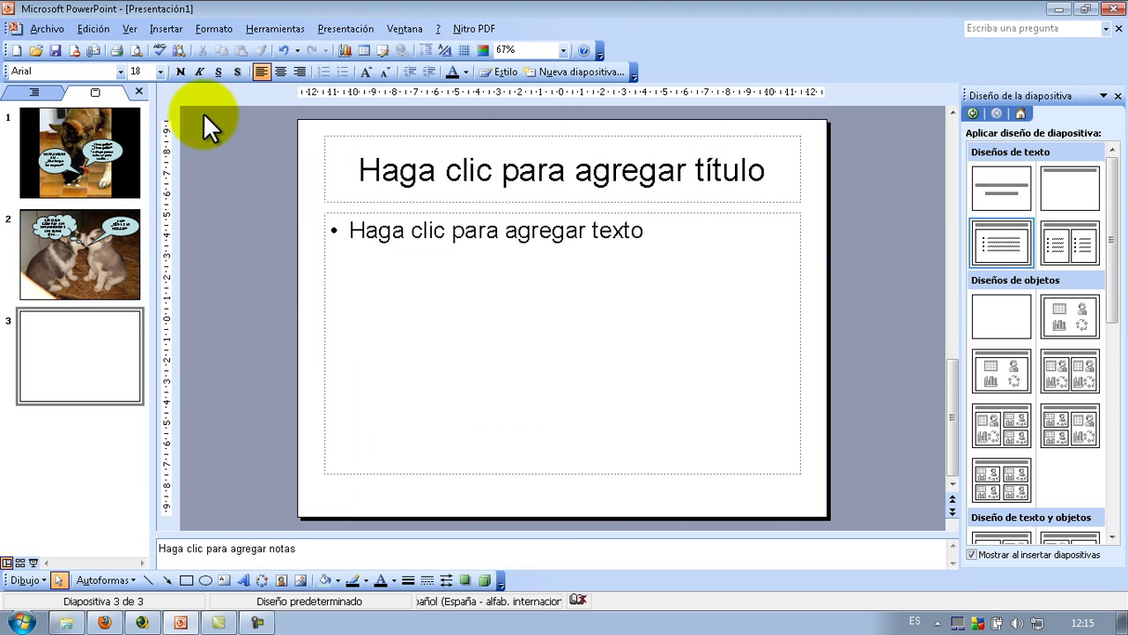
left_click(201, 34)
left_click(225, 78)
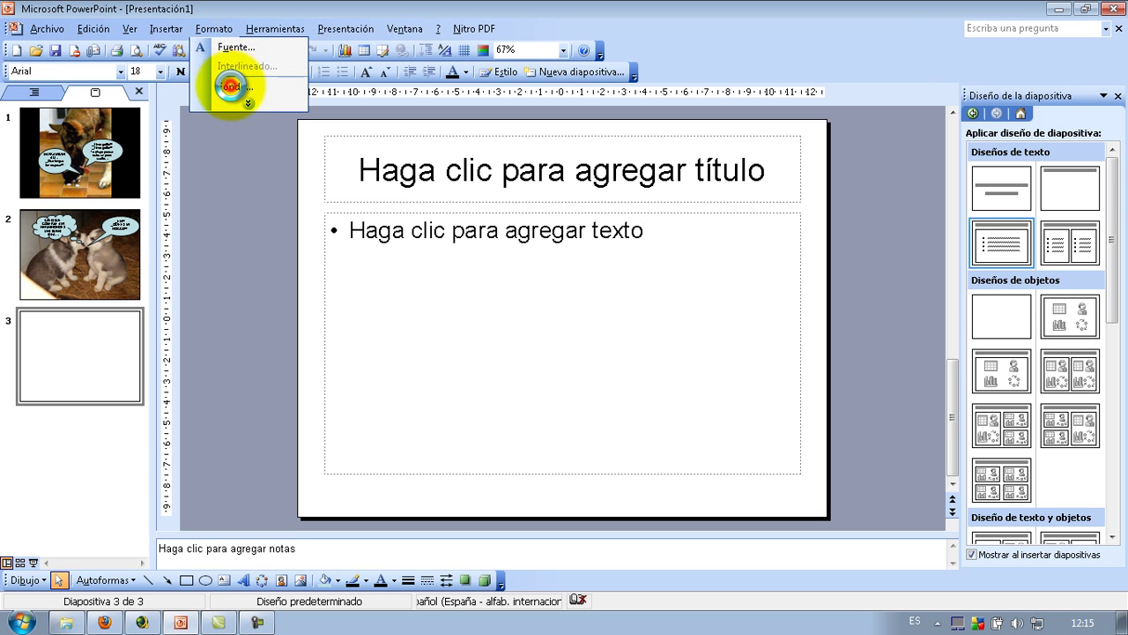
left_click(572, 356)
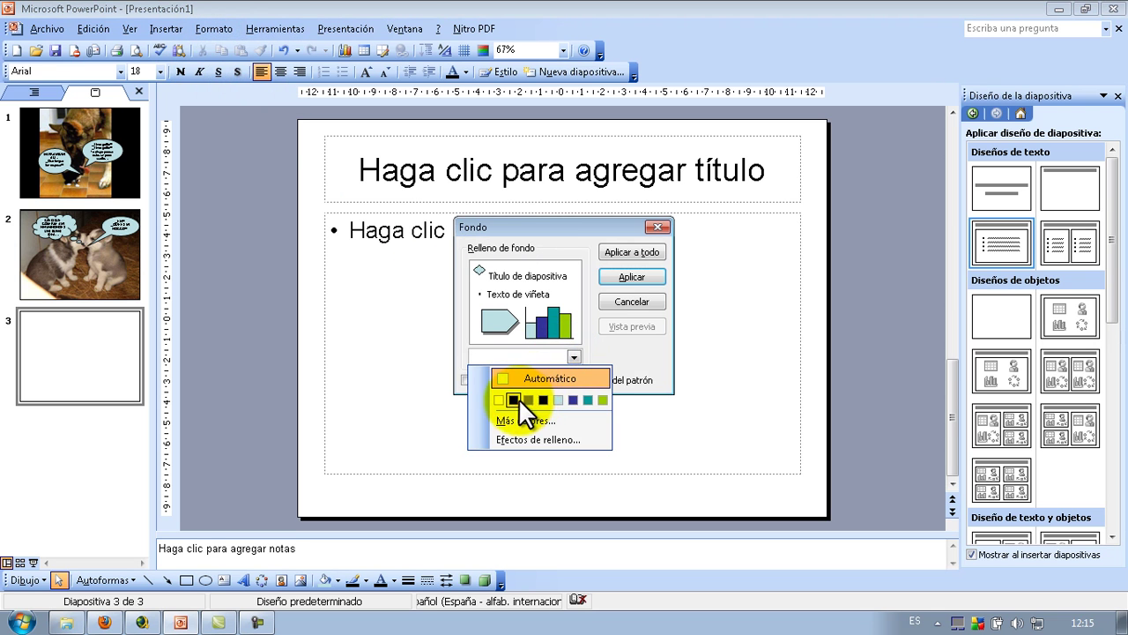
left_click(519, 399)
left_click(622, 275)
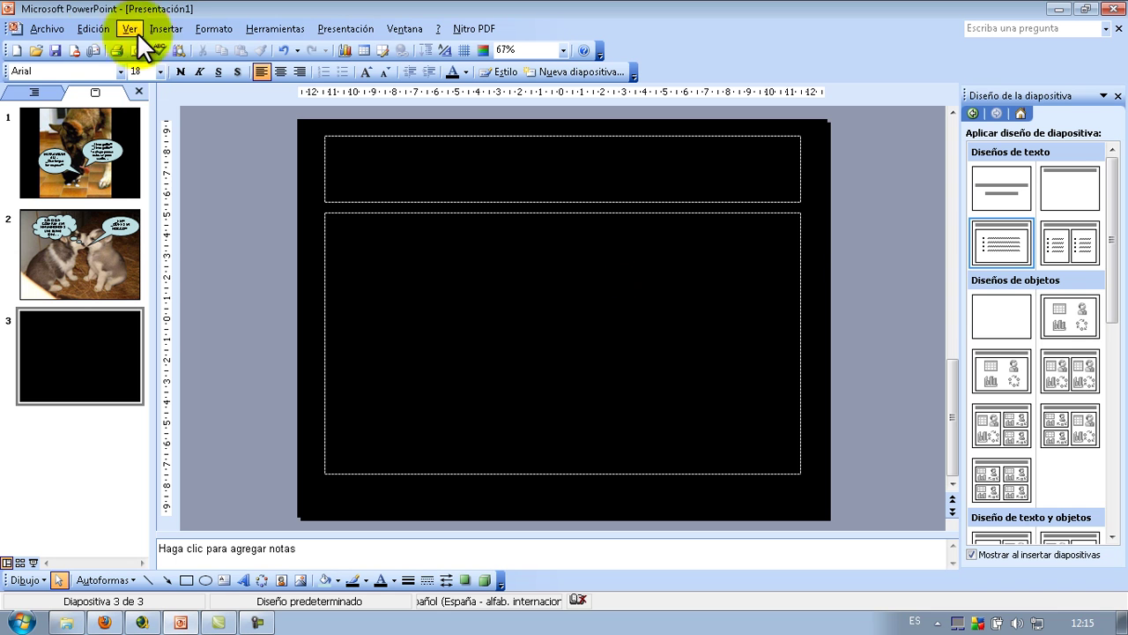
Insert the sleeping puppy on a water bottle photo from file onto slide 3.
left_click(170, 30)
mouse_move(212, 100)
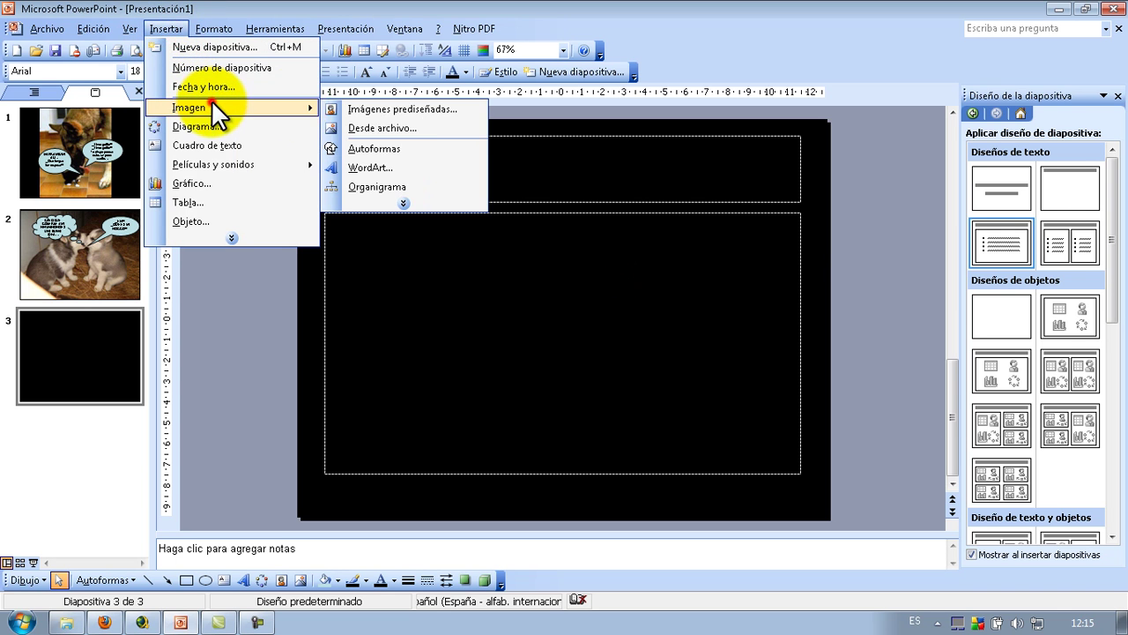
left_click(387, 128)
left_click_drag(706, 220, 715, 315)
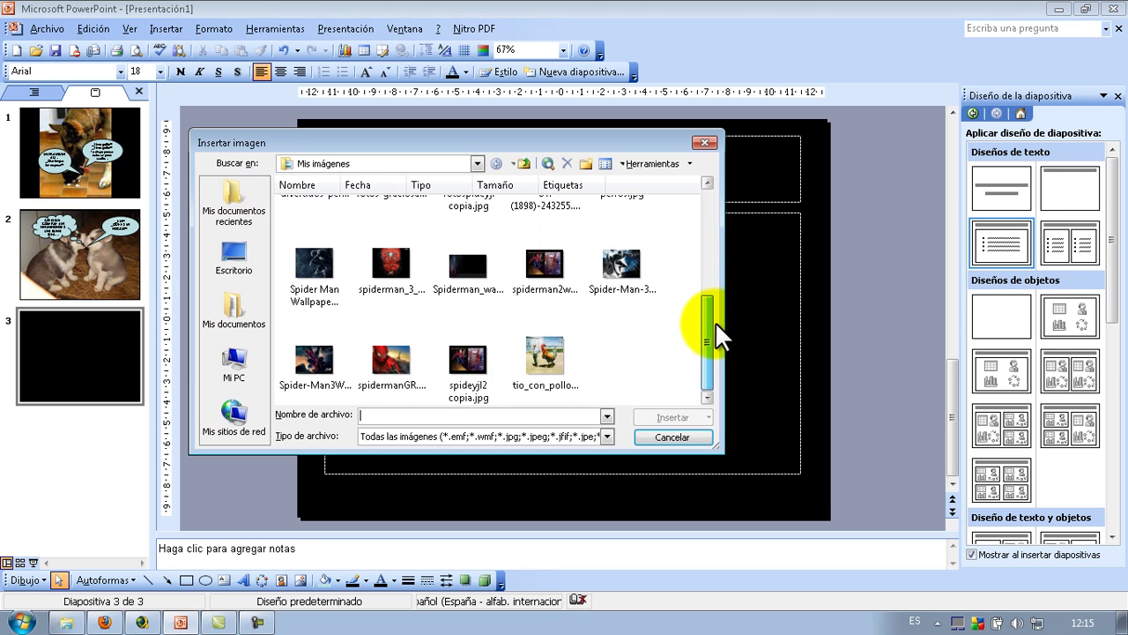
left_click_drag(715, 315, 720, 291)
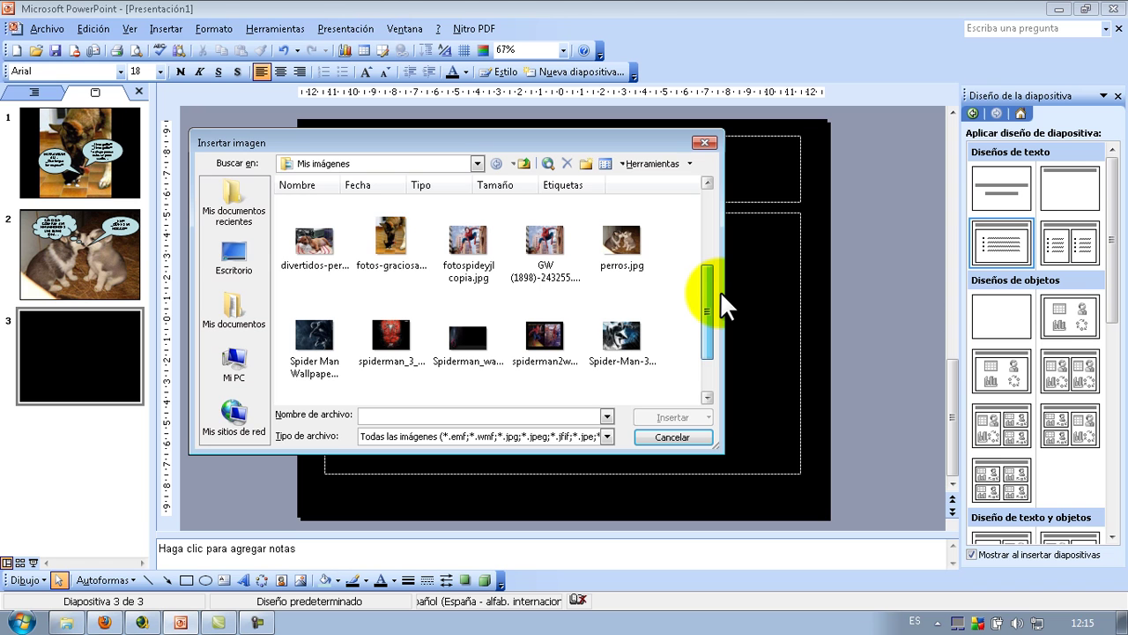
double_click(302, 245)
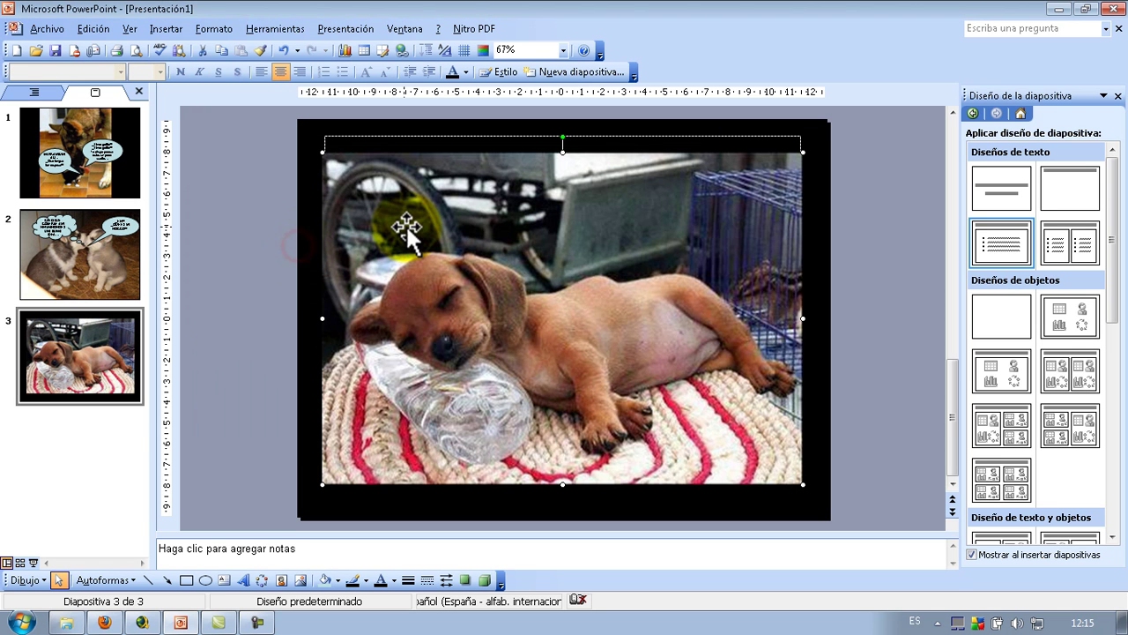
Drag the picture's corners outward until it covers nearly the whole slide.
left_click_drag(322, 152, 308, 125)
left_click_drag(479, 244, 494, 237)
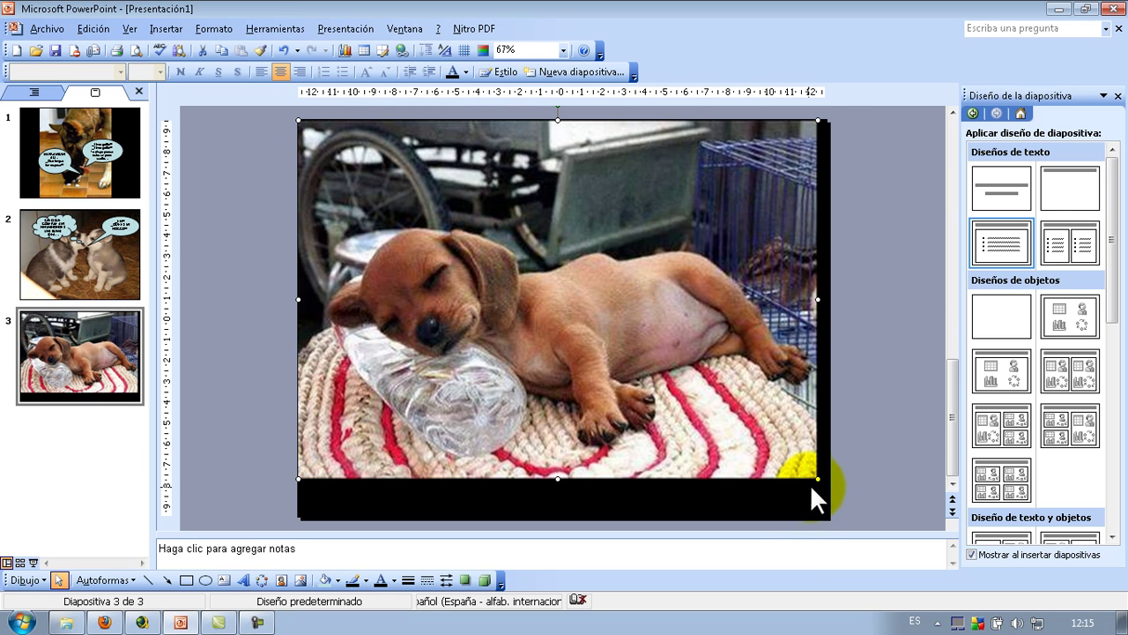
left_click_drag(818, 479, 833, 490)
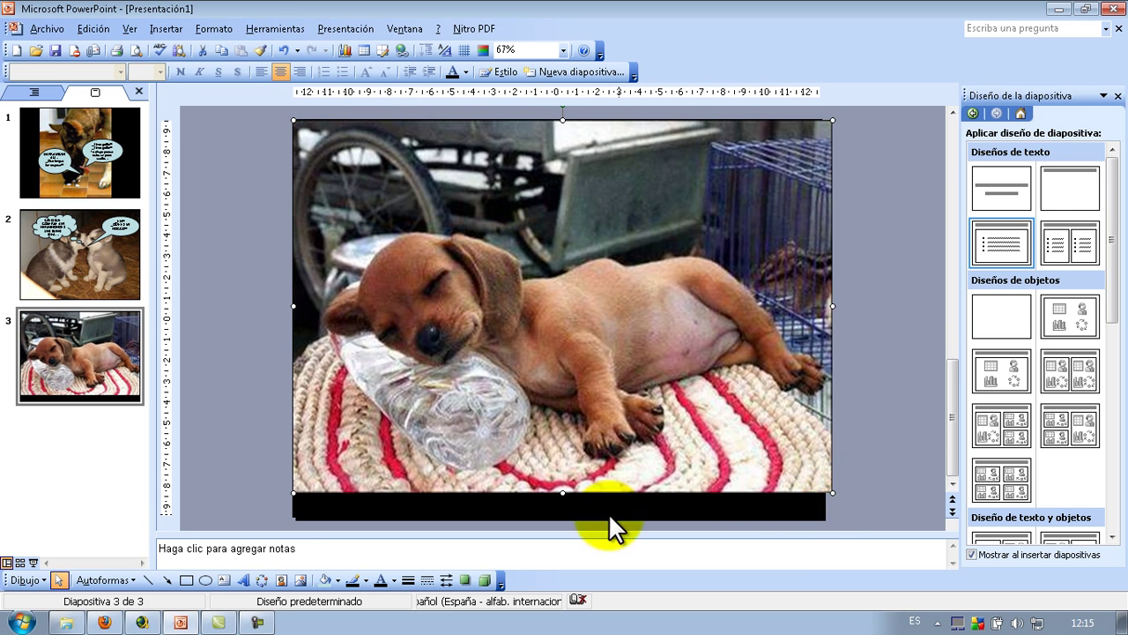
Draw an oval callout with its tail at the puppy's mouth and shift it up-left.
left_click(108, 582)
mouse_move(145, 446)
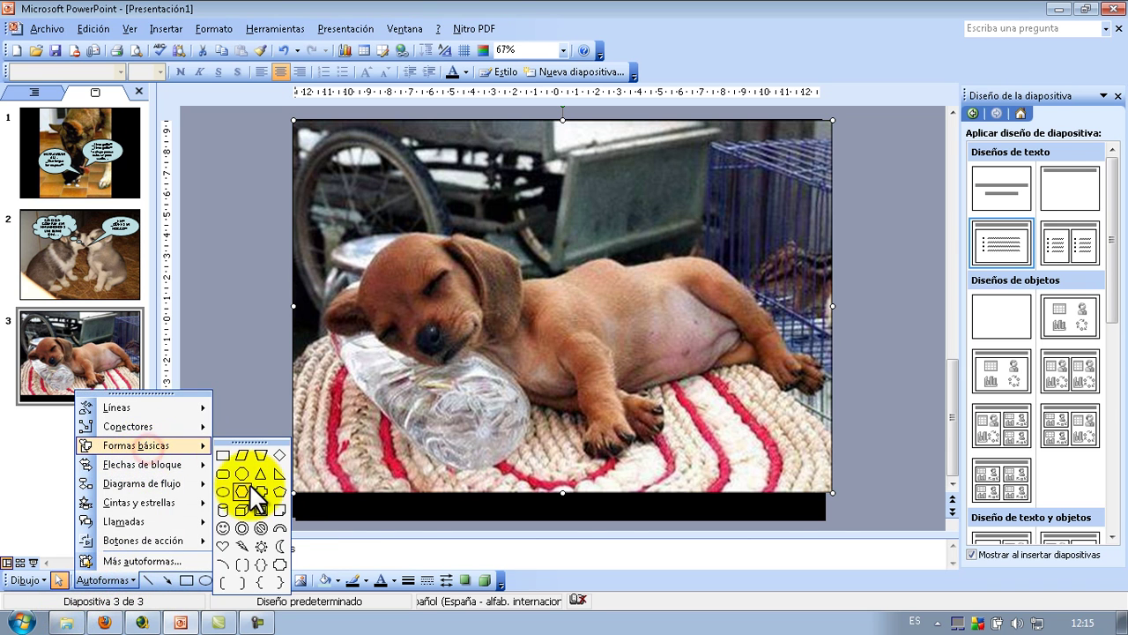
mouse_move(171, 518)
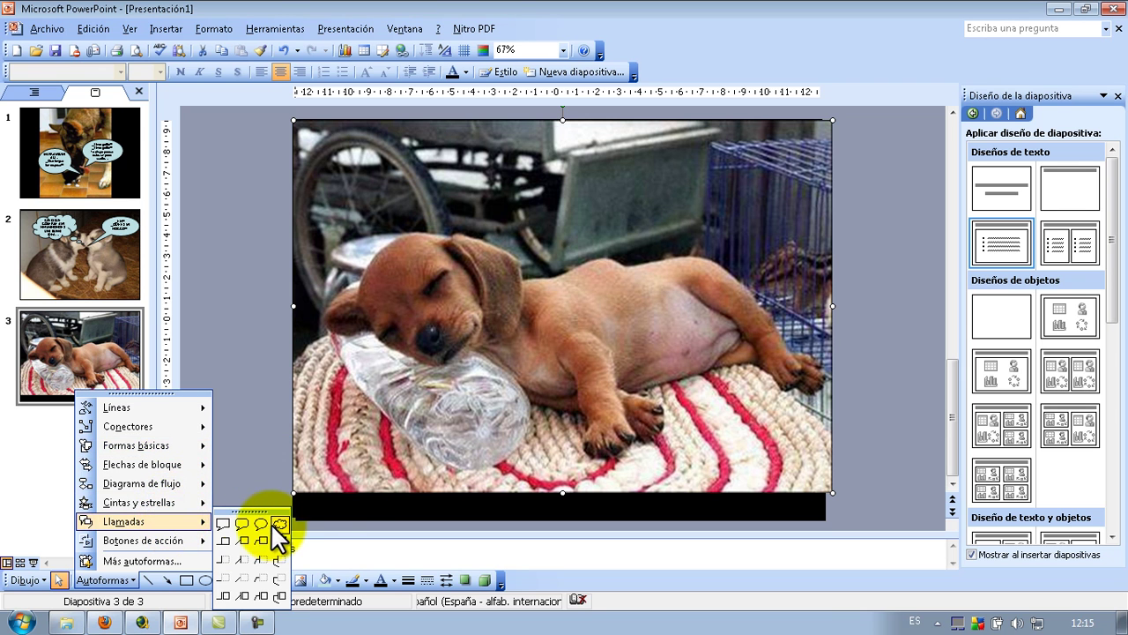
left_click(260, 523)
left_click_drag(462, 338, 768, 211)
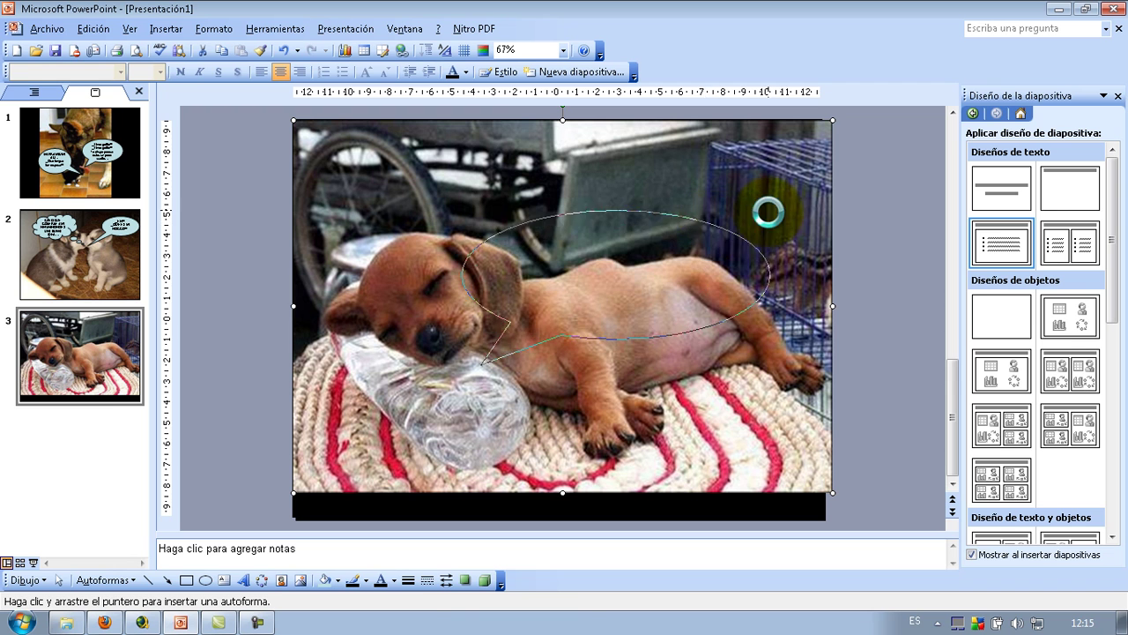
left_click_drag(624, 337, 610, 318)
Enter '¡¡¡ESTOY TAN A GUSTITO!!! Con esta botella de agua como almohada, se duerme mucho mejor' and shorten the callout.
right_click(636, 270)
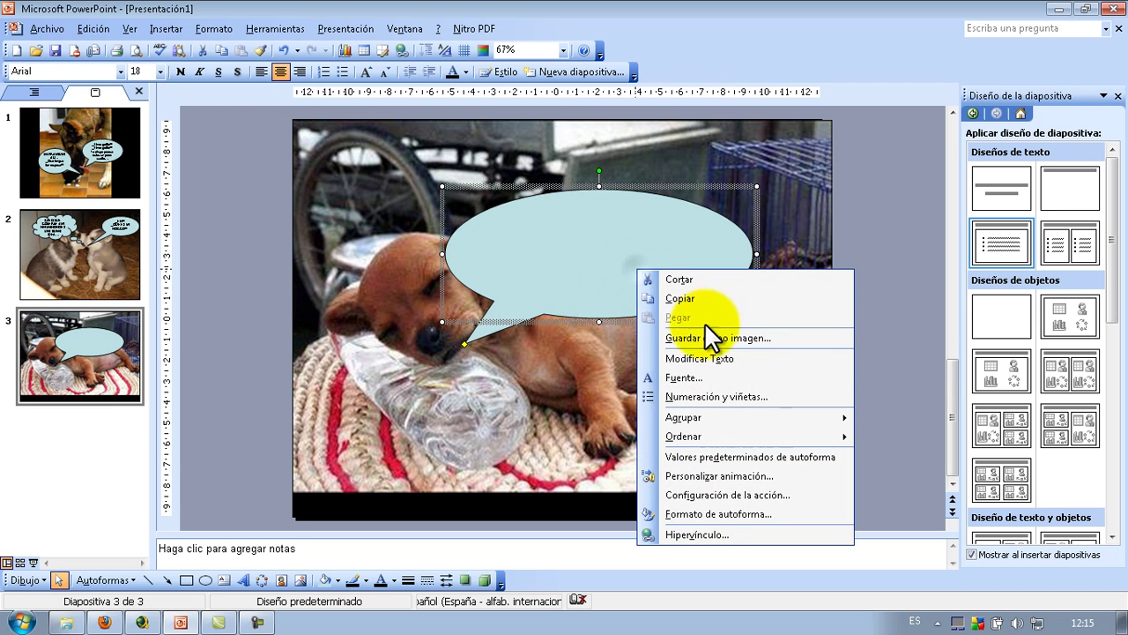
left_click(718, 358)
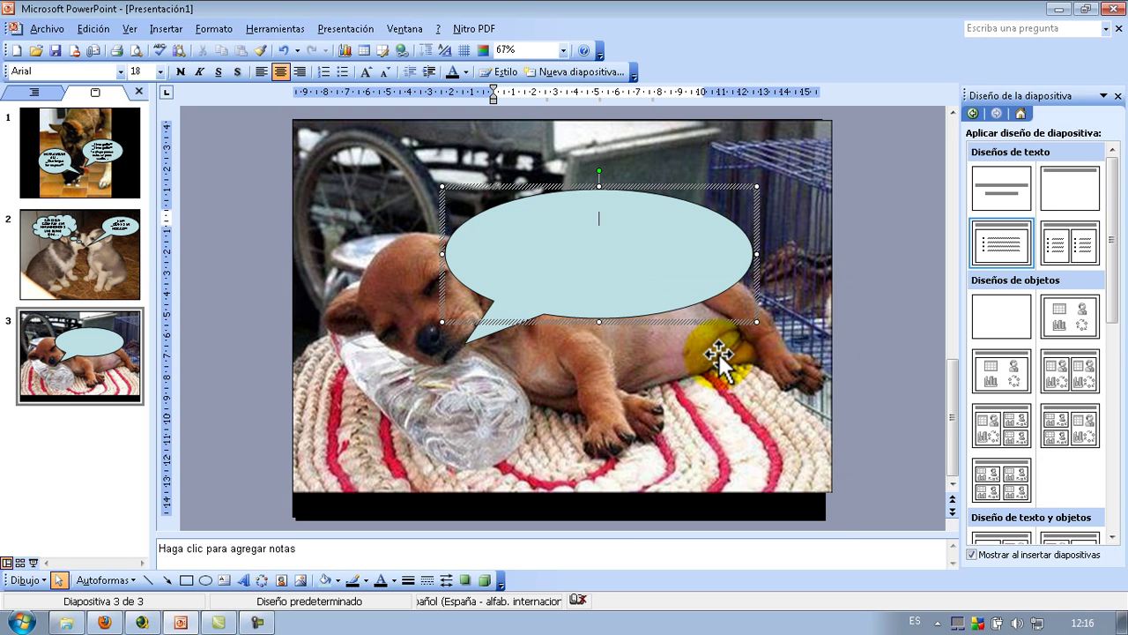
left_click(600, 254)
type("¡¡¡ESTOY TAN A GUSITOT")
key("BackSpace")
key("BackSpace")
key("BackSpace")
key("BackSpace")
type("TITO")
key("BackSpace")
key("BackSpace")
key("BackSpace")
type("Y")
key("BackSpace")
type("ITO!!!")
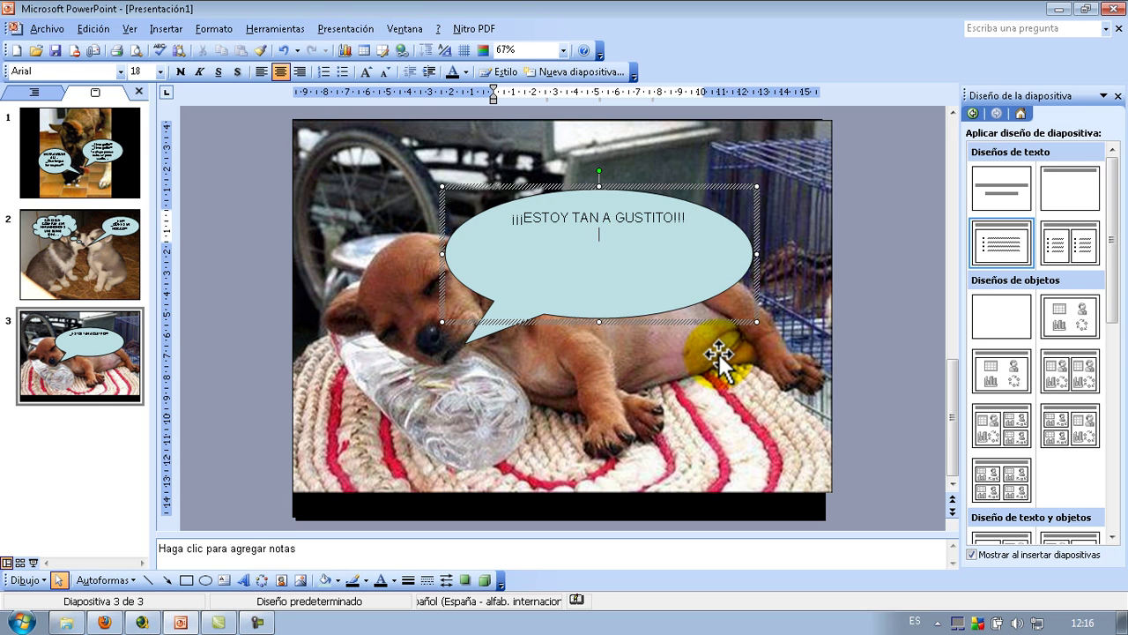
type("a bod")
key("BackSpace")
key("BackSpace")
key("BackSpace")
type("botella de agua como almohada, se duerme mucho mejor.")
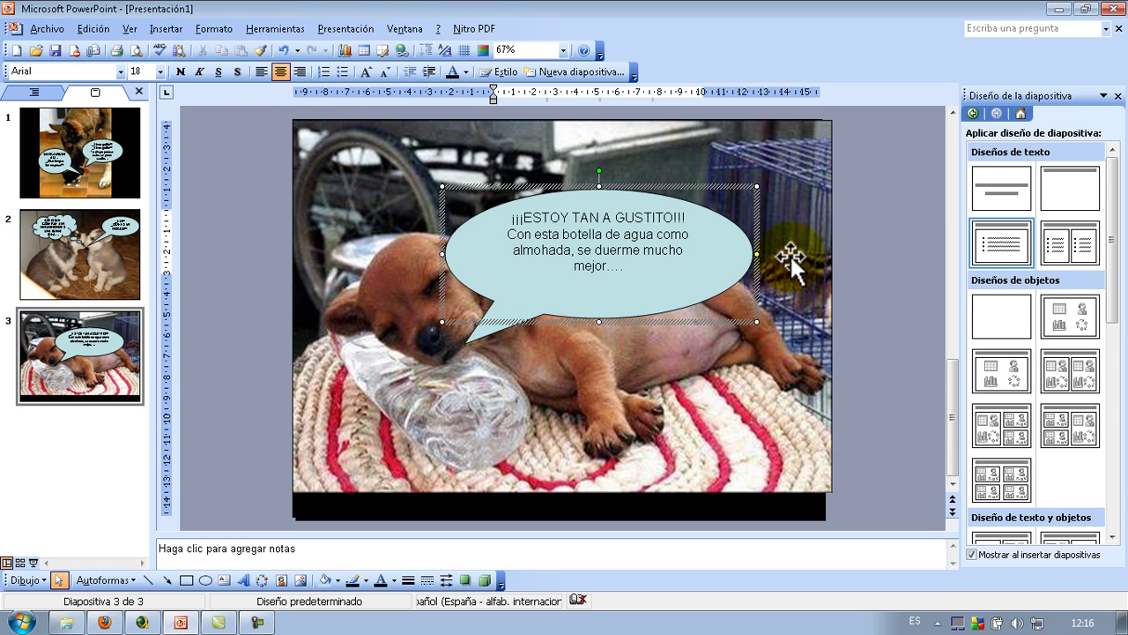
left_click_drag(598, 322, 592, 290)
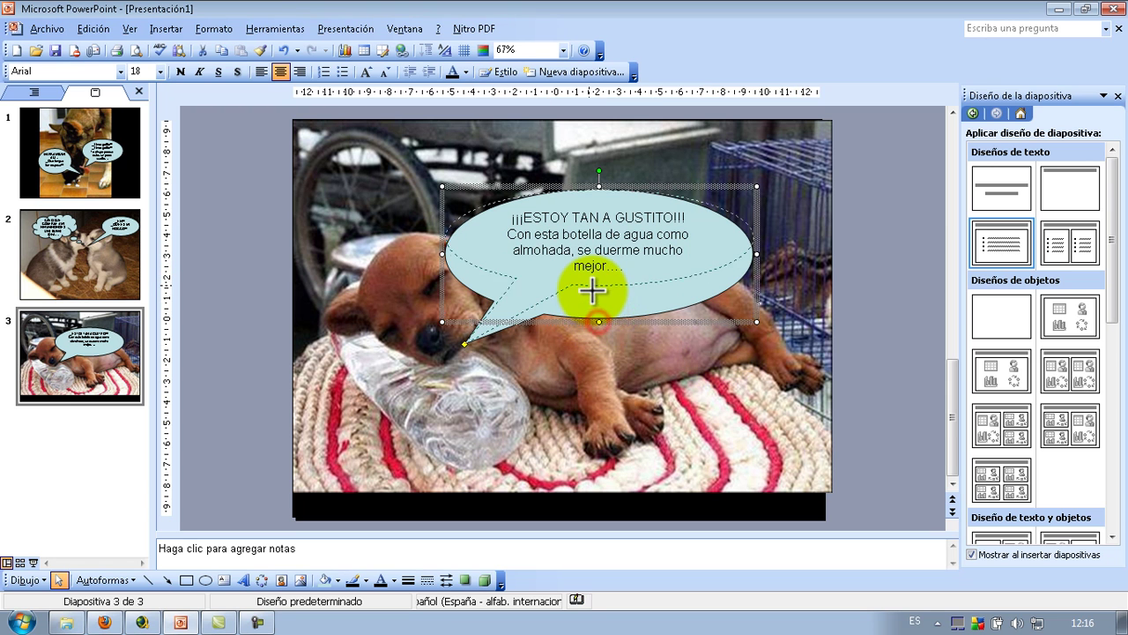
Save the presentation with 'perrito' entered as the file name, then reselect the callout.
left_click(575, 287)
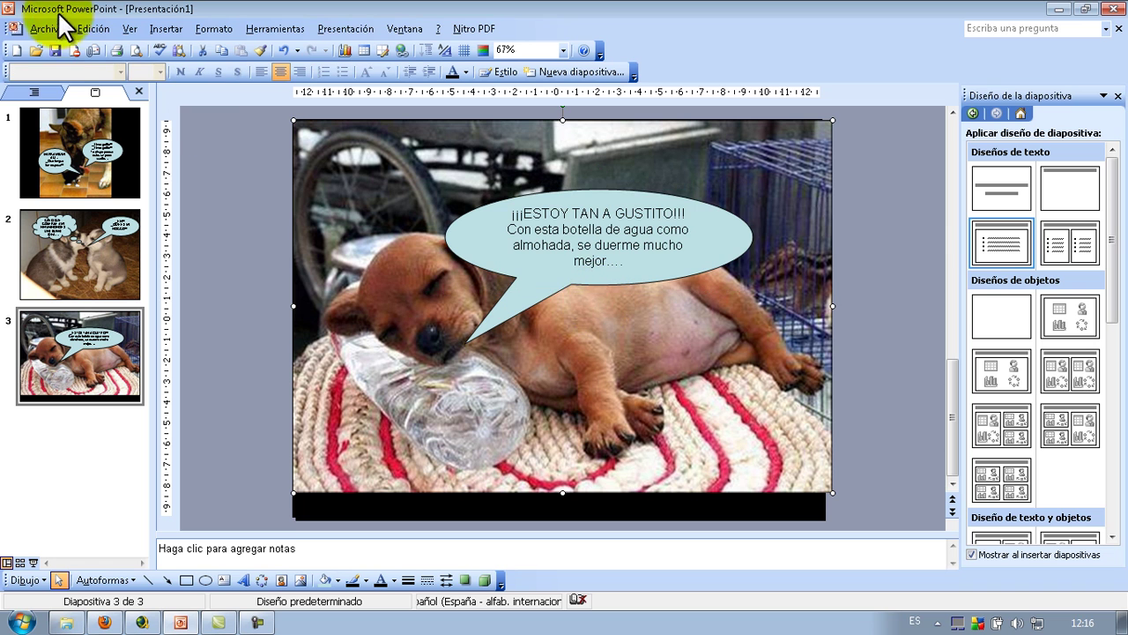
left_click(55, 50)
type("perrito")
left_click(791, 440)
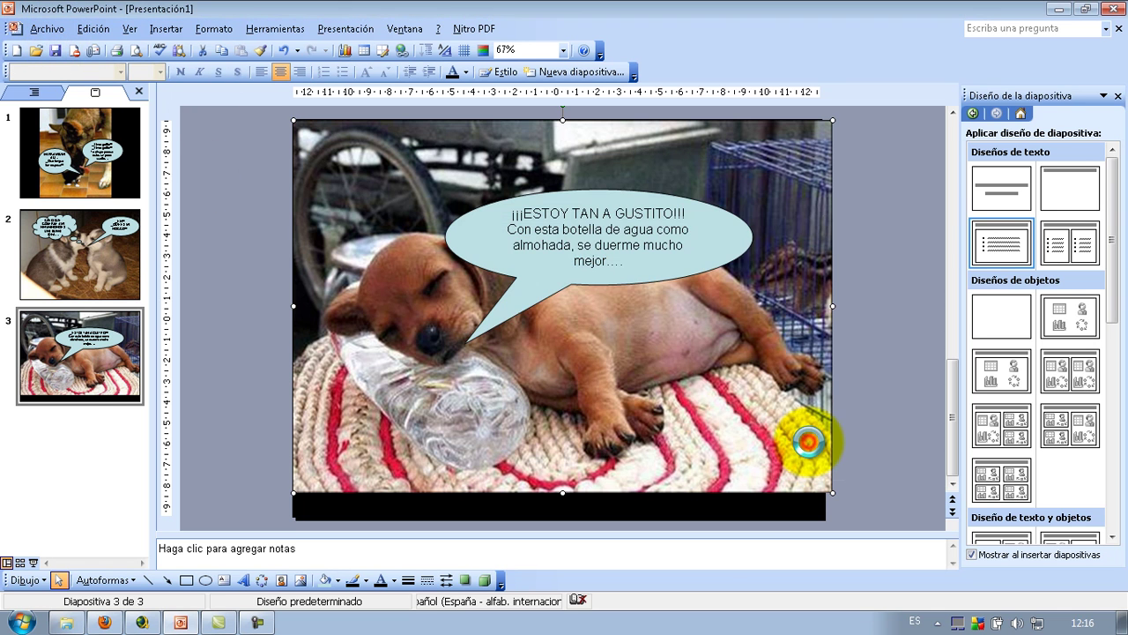
left_click(617, 282)
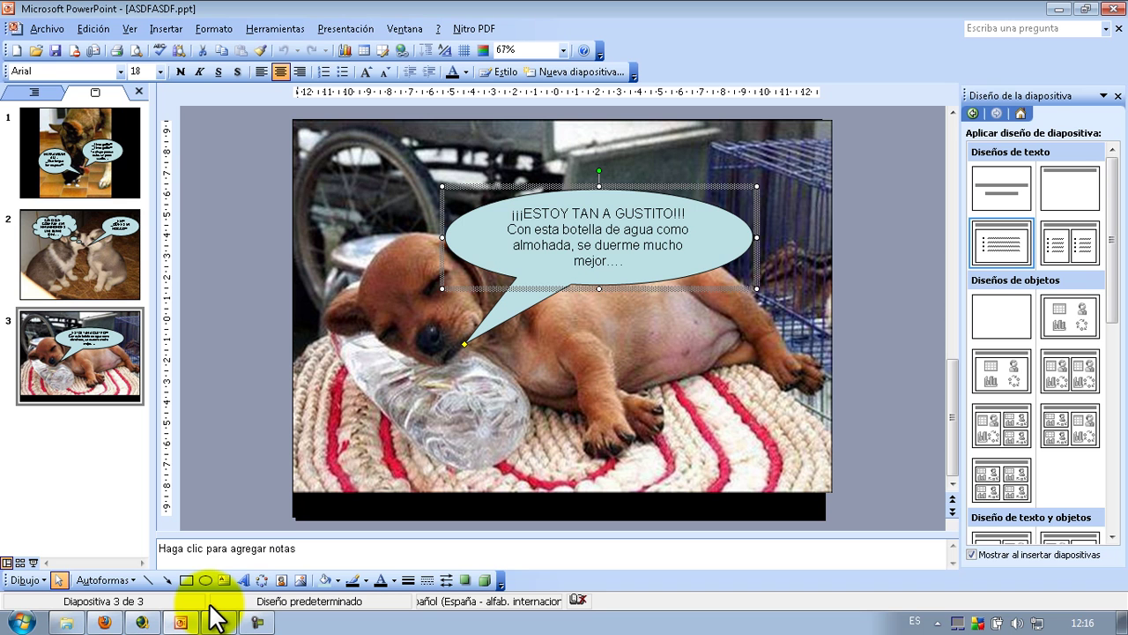
Choose a two-colour gradient fill for the callout with a custom yellow as Color 1.
left_click(339, 579)
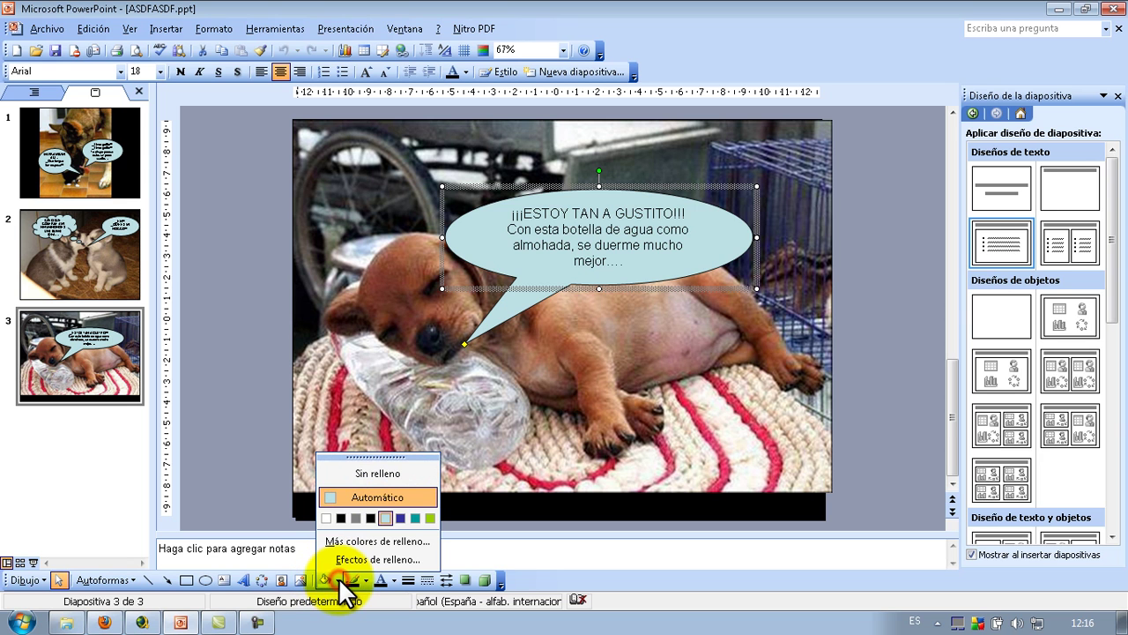
left_click(389, 560)
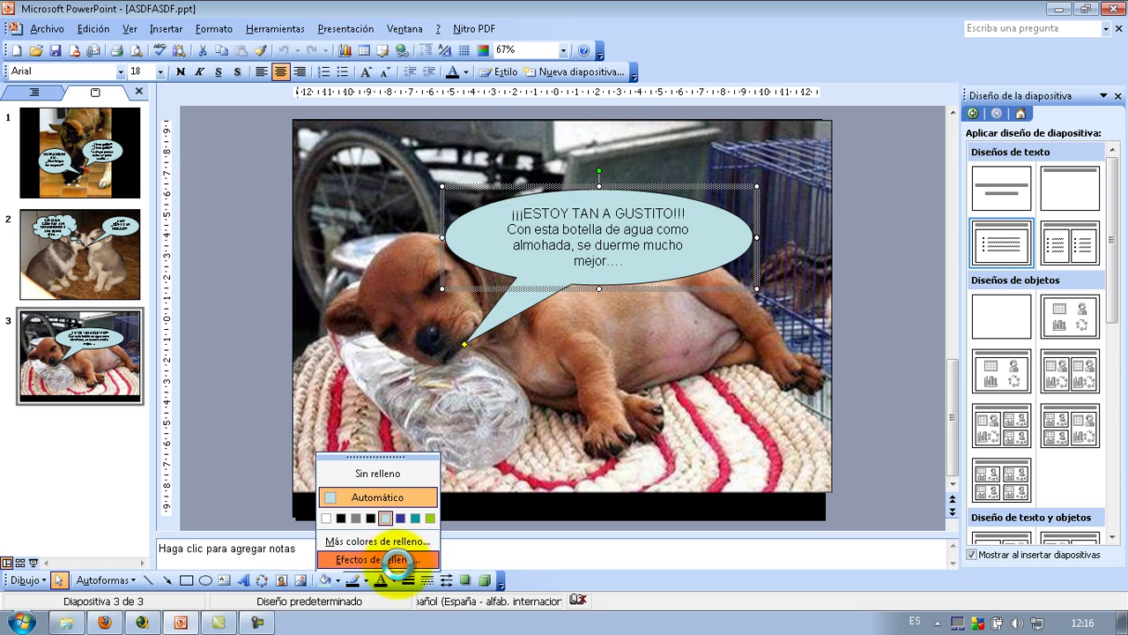
left_click(481, 225)
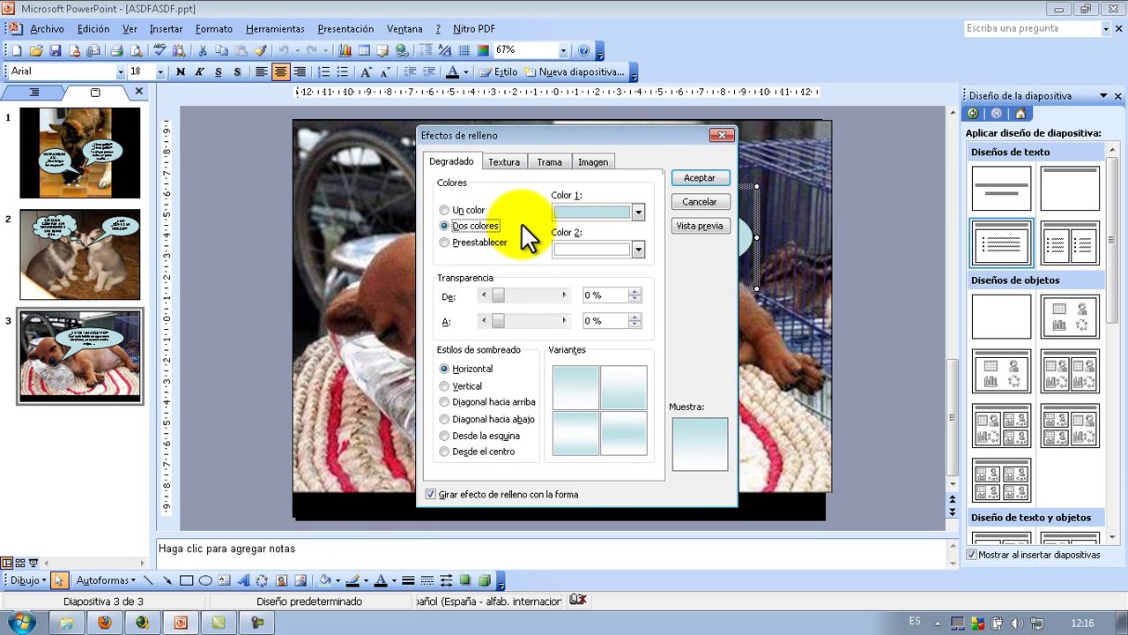
left_click(640, 212)
left_click(622, 256)
left_click(479, 250)
left_click(614, 268)
left_click(667, 205)
Set Color 2 to orange and apply the yellow-to-orange gradient.
left_click(637, 249)
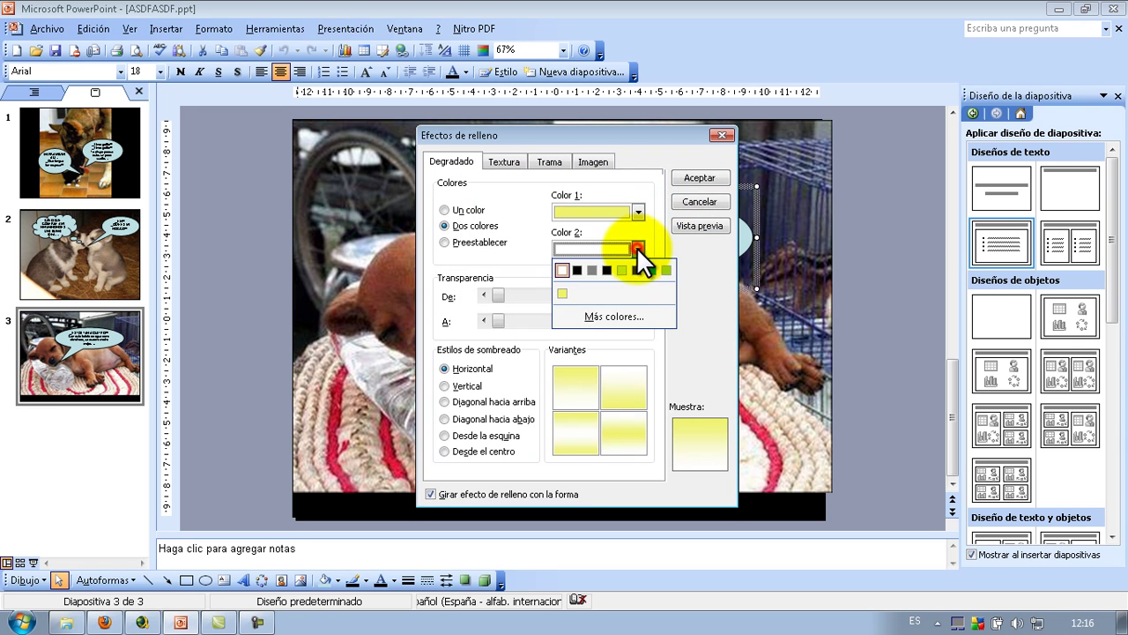
left_click(612, 317)
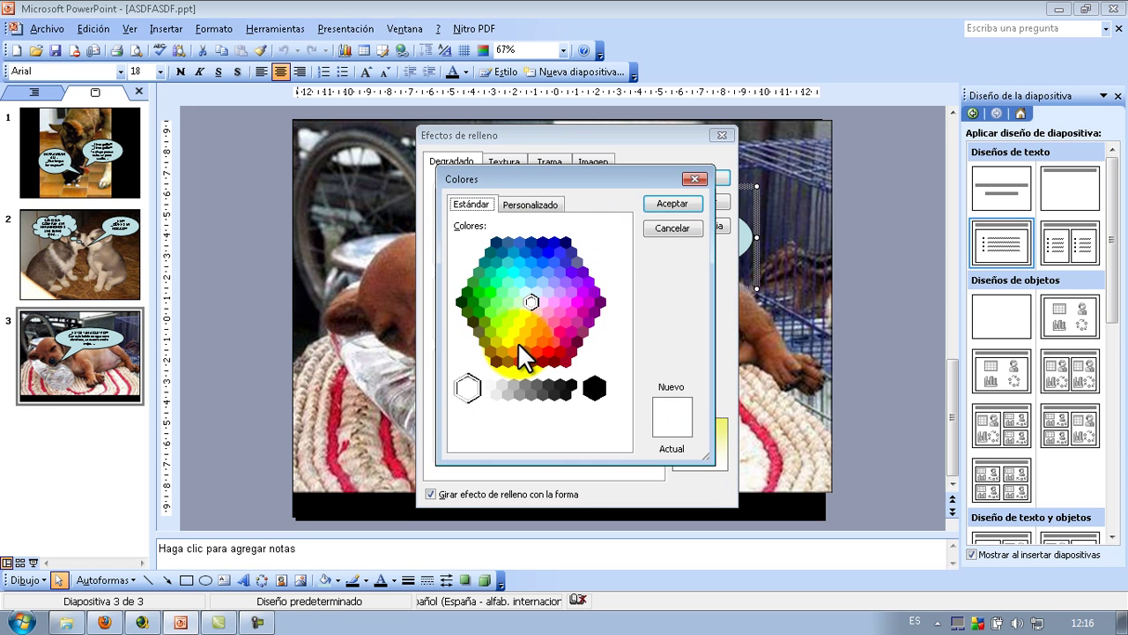
left_click(525, 351)
left_click(662, 207)
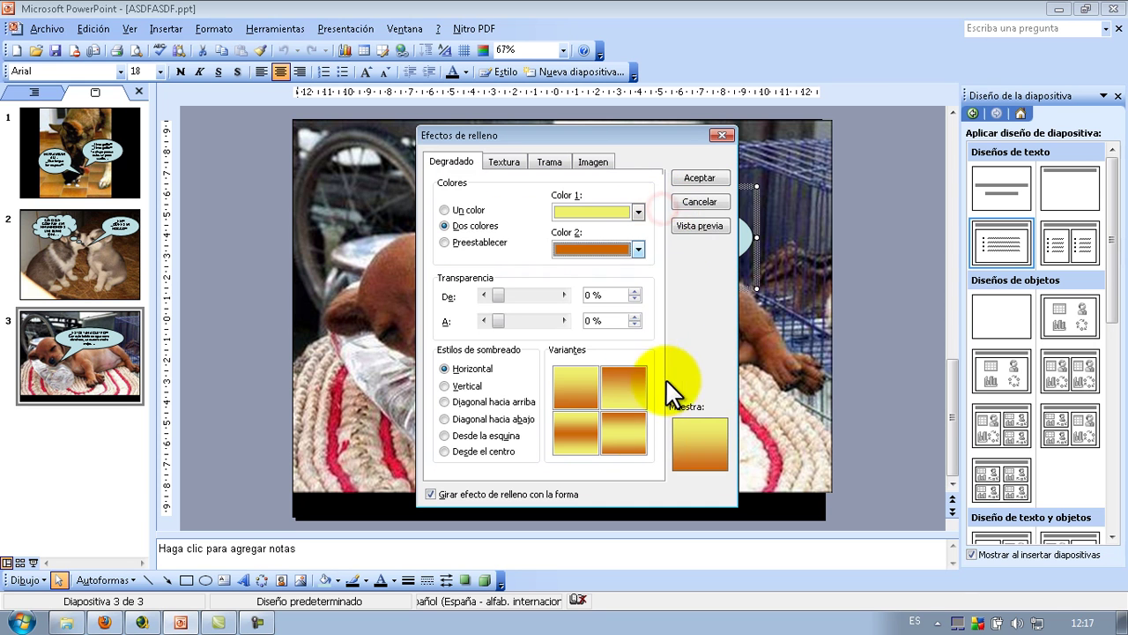
left_click(692, 179)
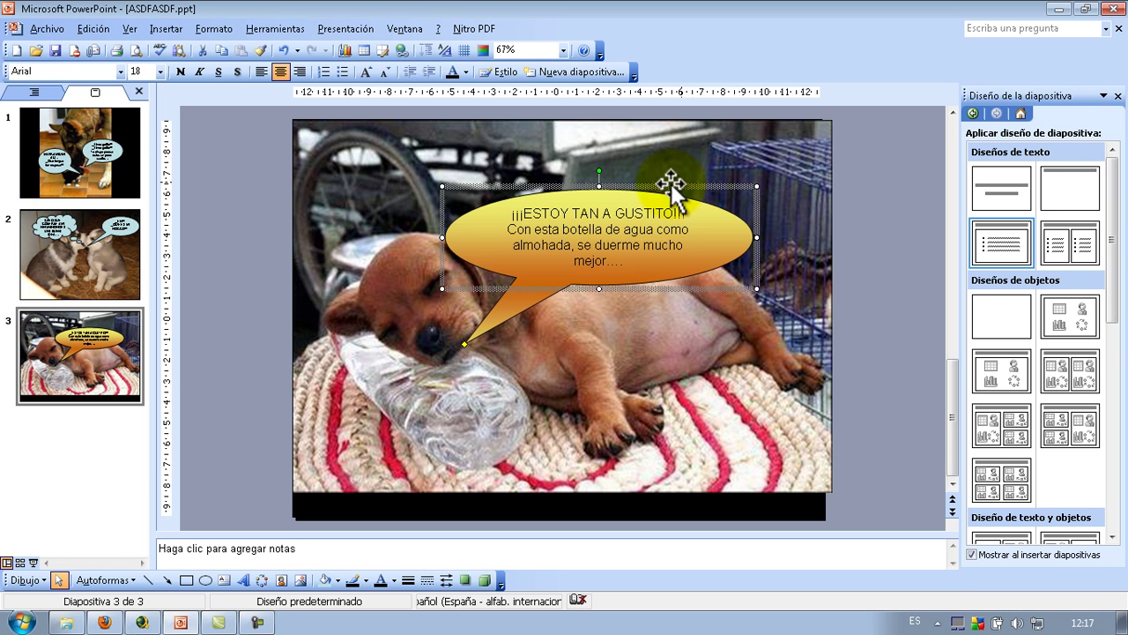
Try several 3D styles on the callout, ending with a shallow front-facing extrusion.
left_click(485, 580)
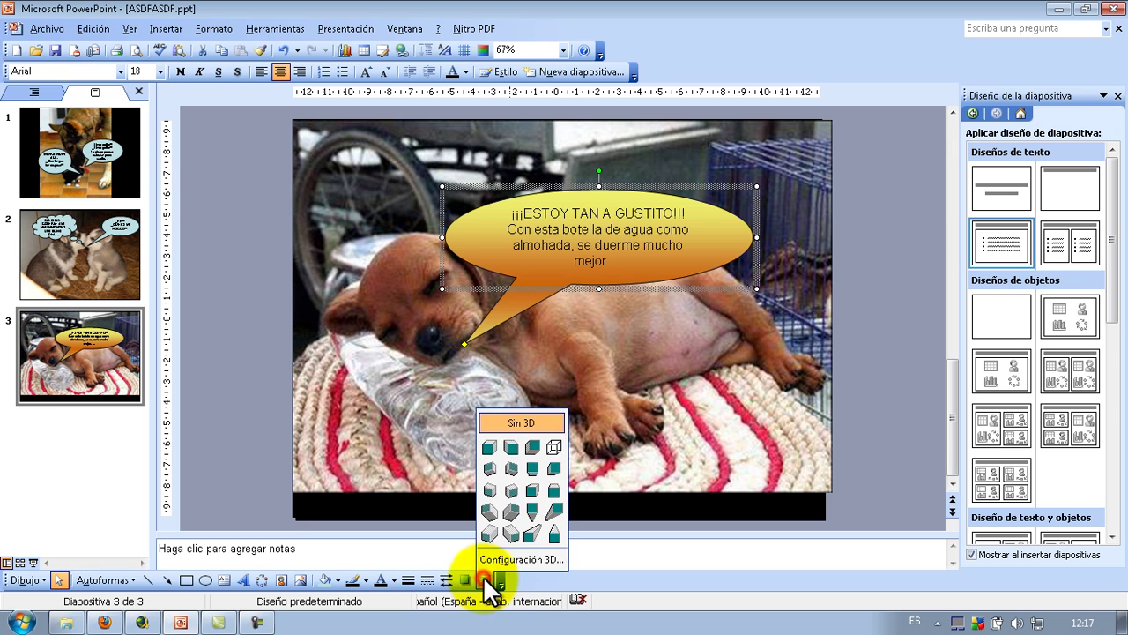
left_click(539, 450)
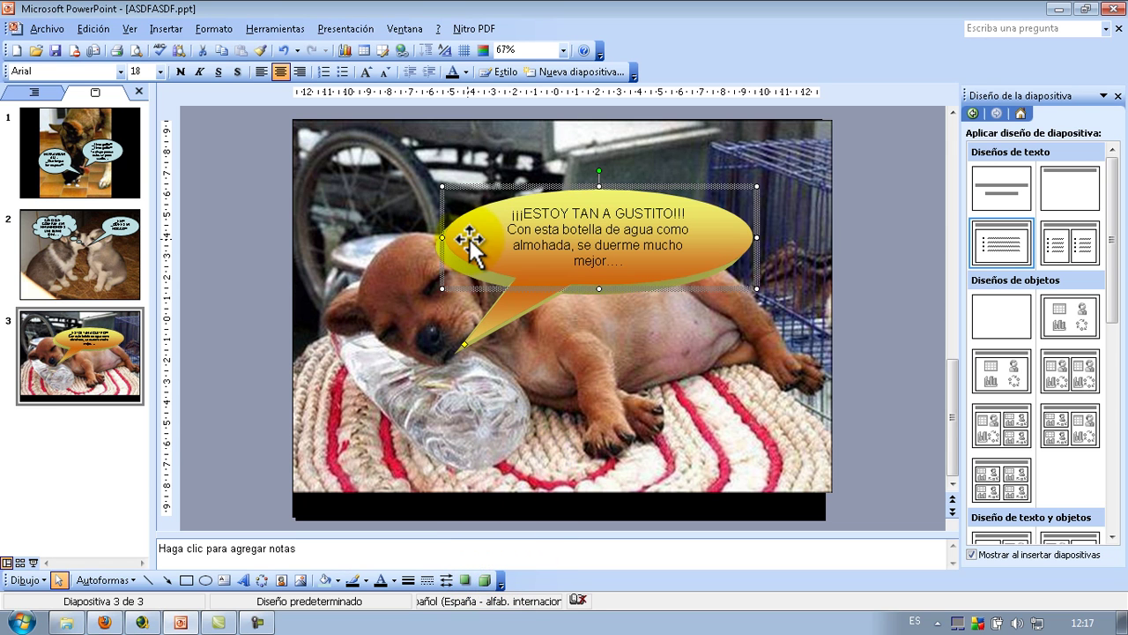
left_click(491, 583)
left_click(528, 537)
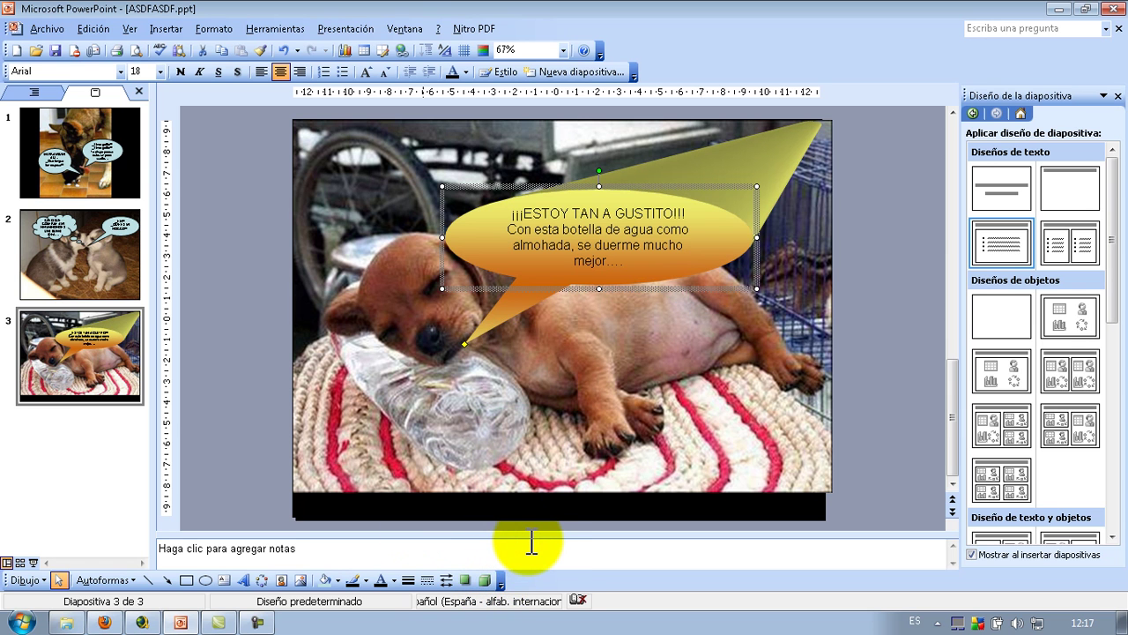
left_click(491, 583)
left_click(499, 500)
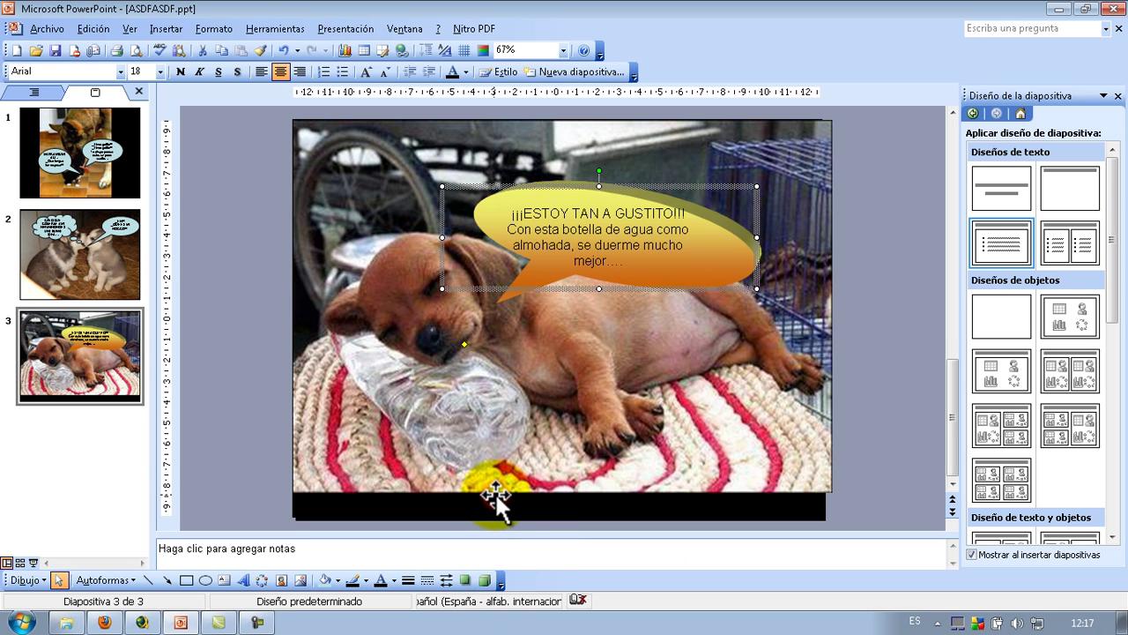
left_click(486, 580)
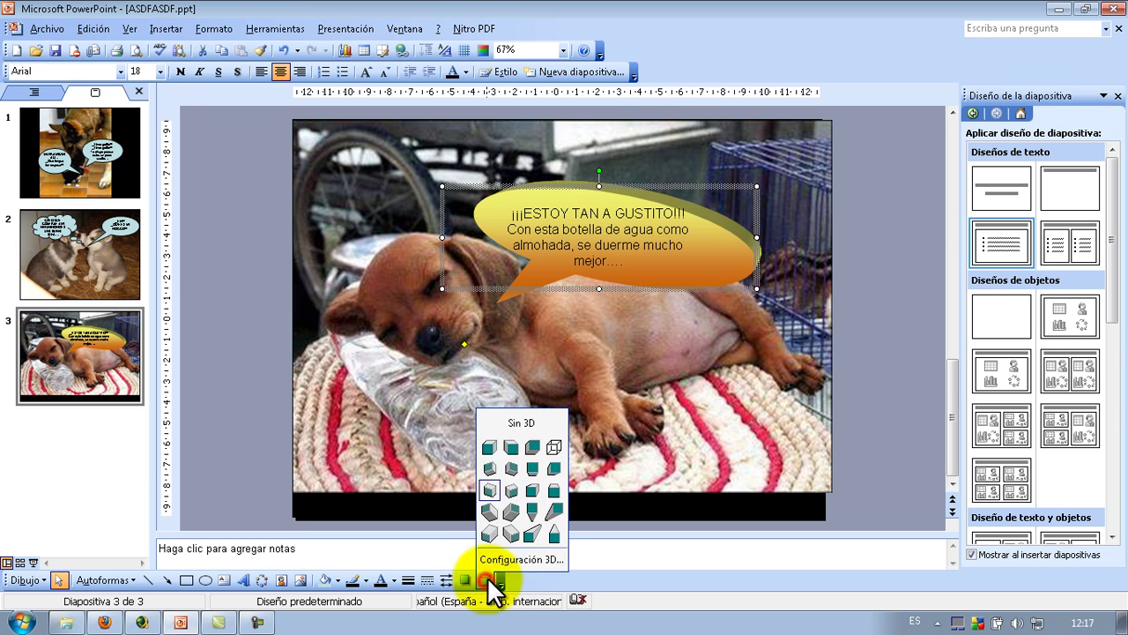
left_click(507, 517)
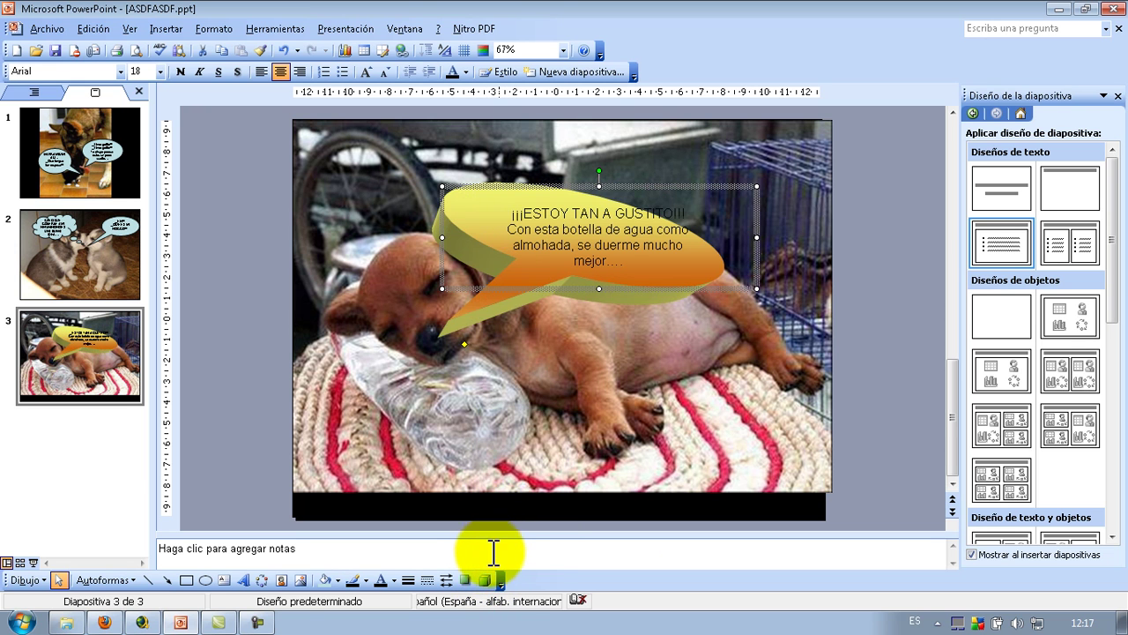
left_click(484, 579)
left_click(512, 447)
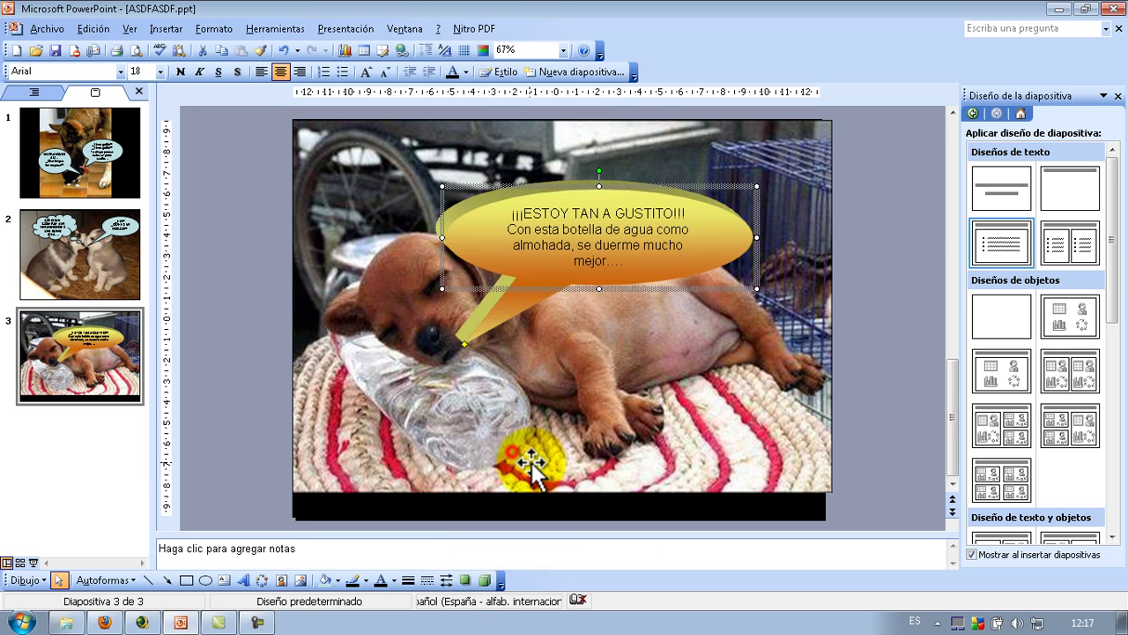
Make all the callout text bold and red-orange, then deselect the callout.
left_click_drag(628, 262, 476, 176)
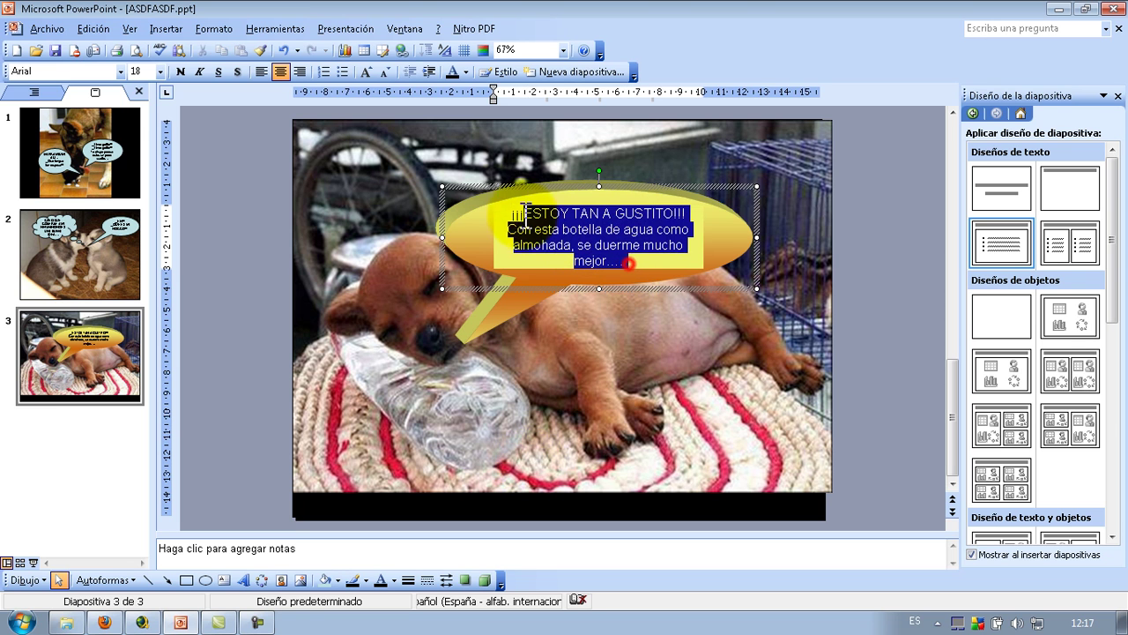
left_click(181, 73)
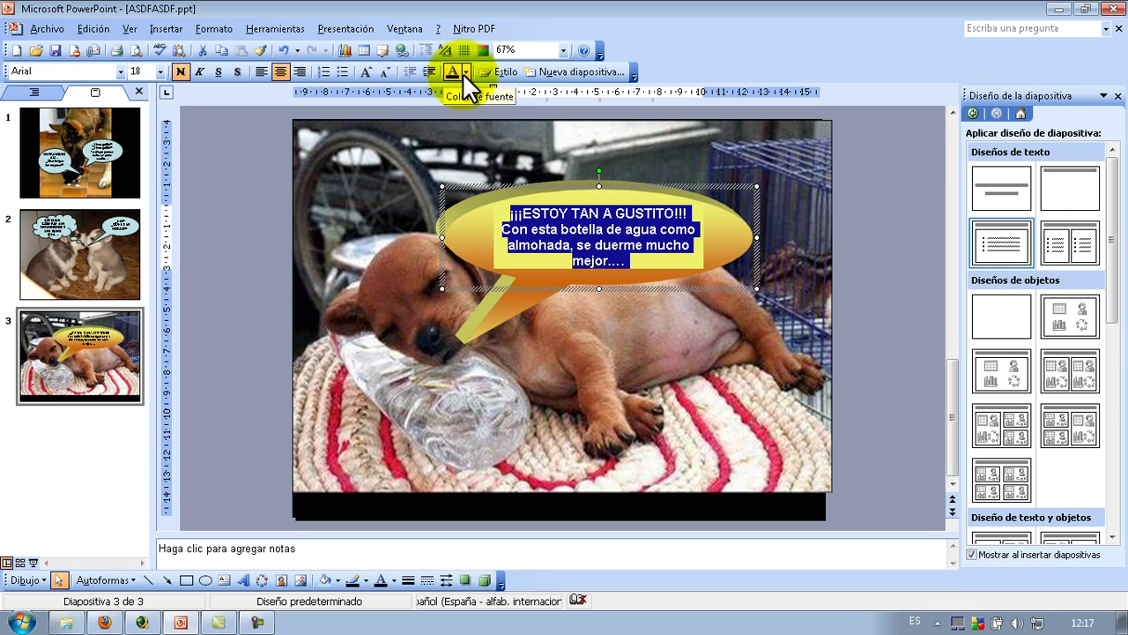
left_click(465, 73)
left_click(465, 142)
left_click(628, 260)
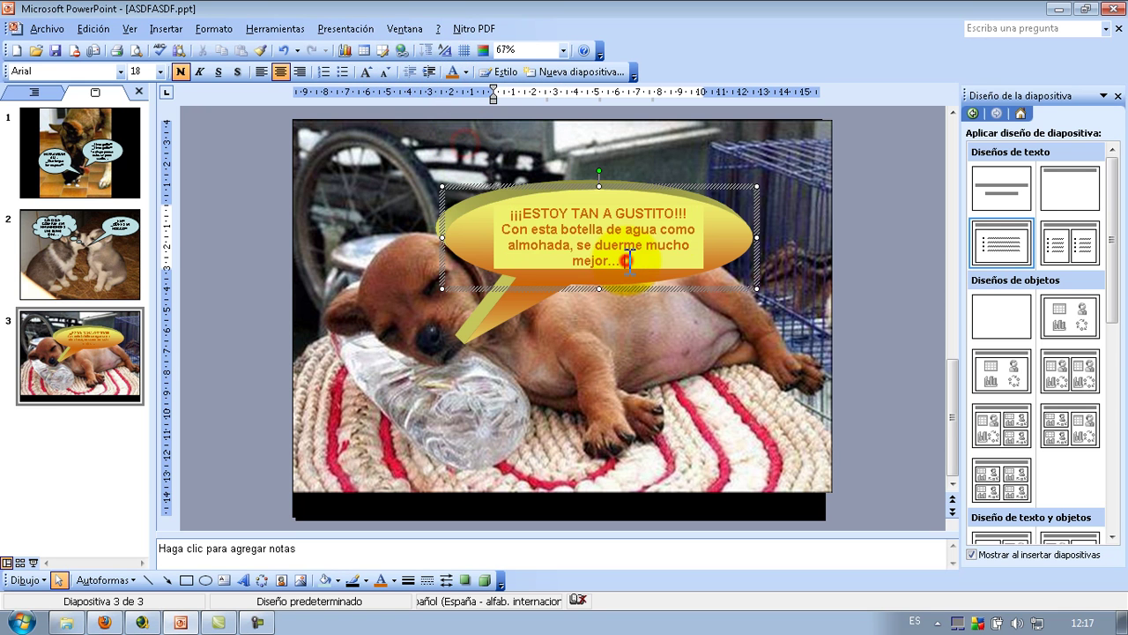
left_click(642, 358)
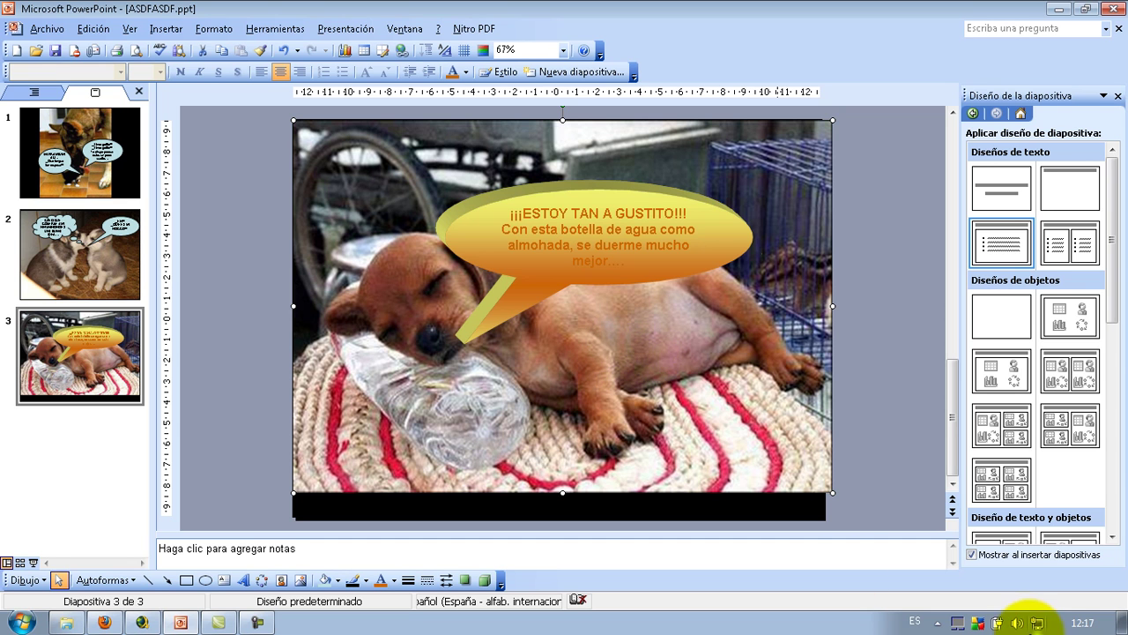
left_click(939, 621)
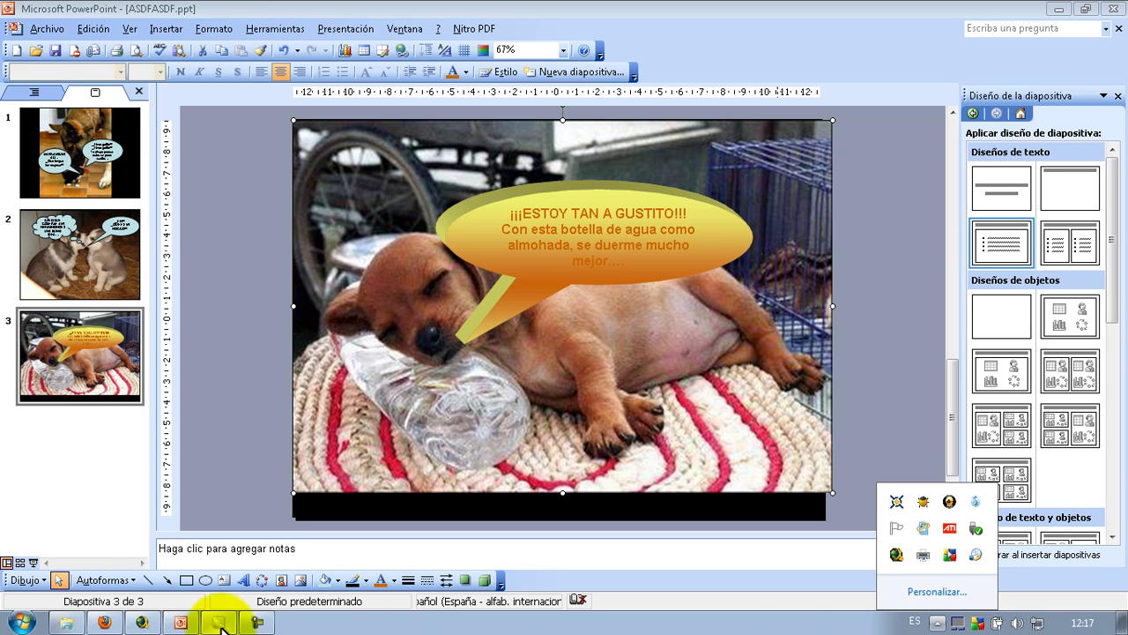
left_click(258, 621)
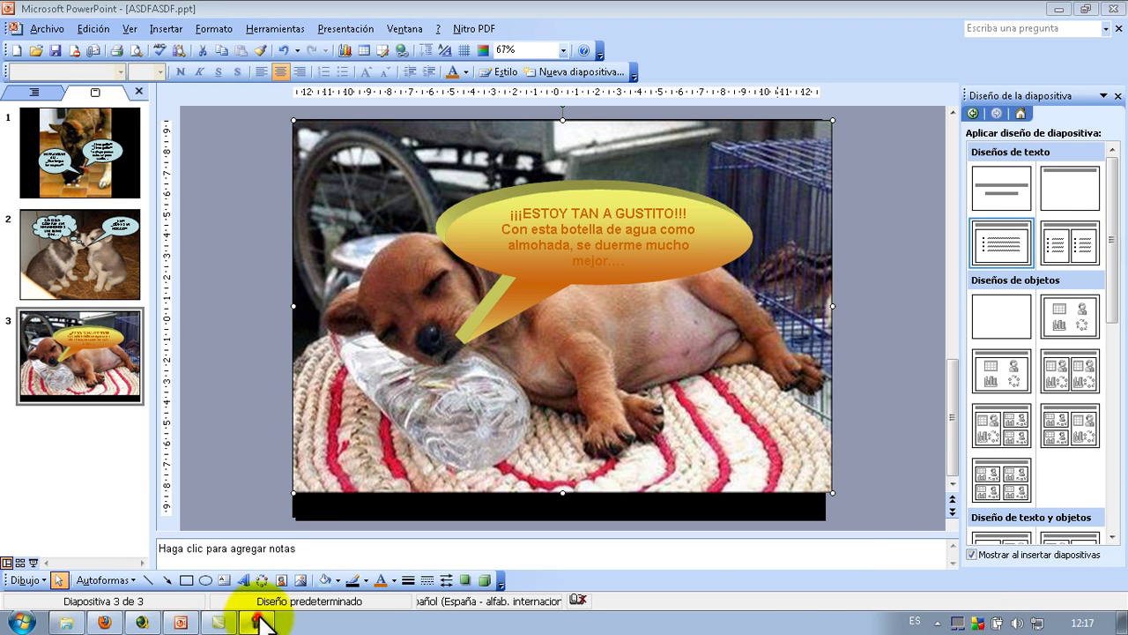